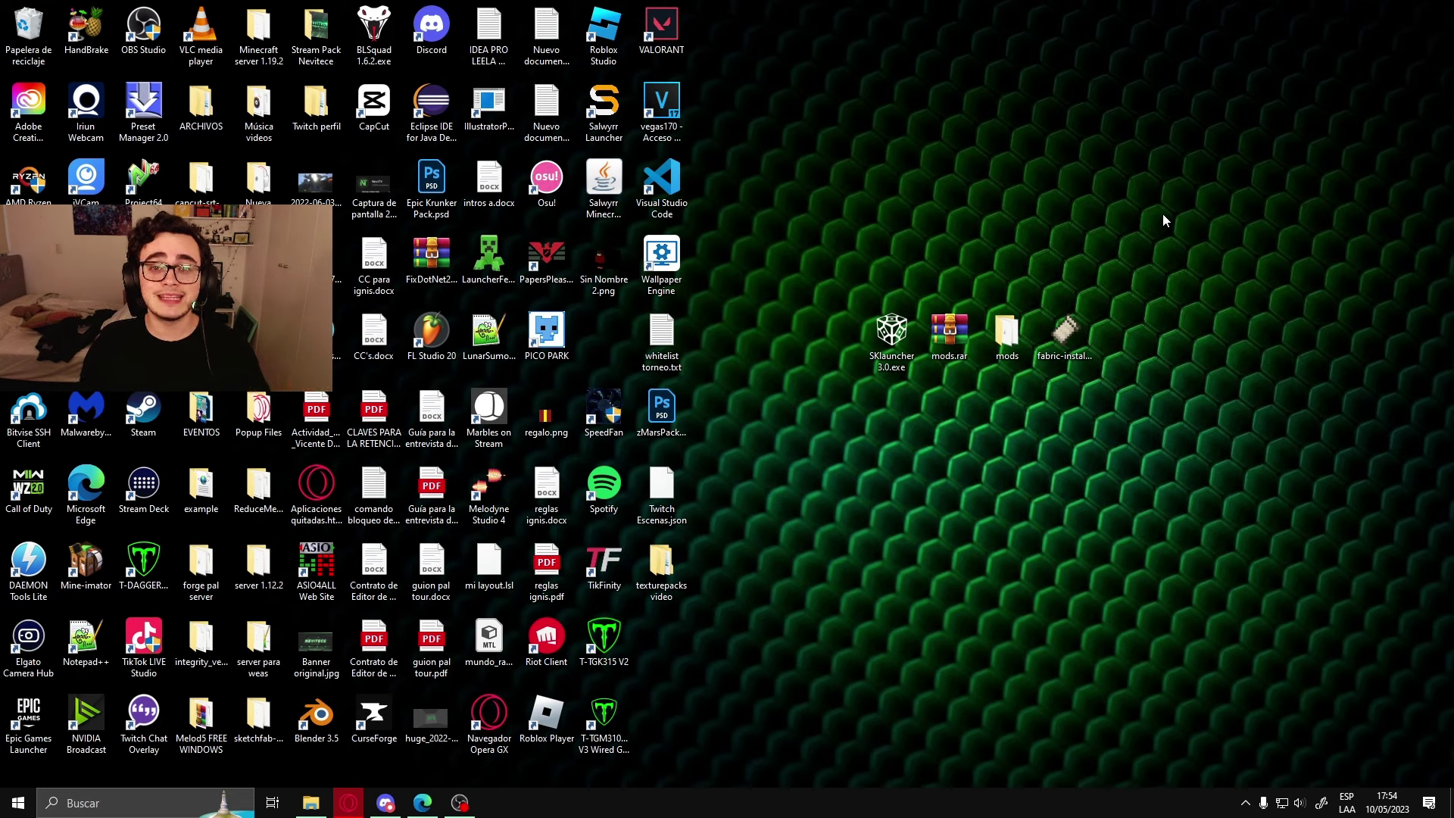
# Switch to the browser and open the SKlauncher website's downloads page
pyautogui.hotkey('alt', 'Tab')
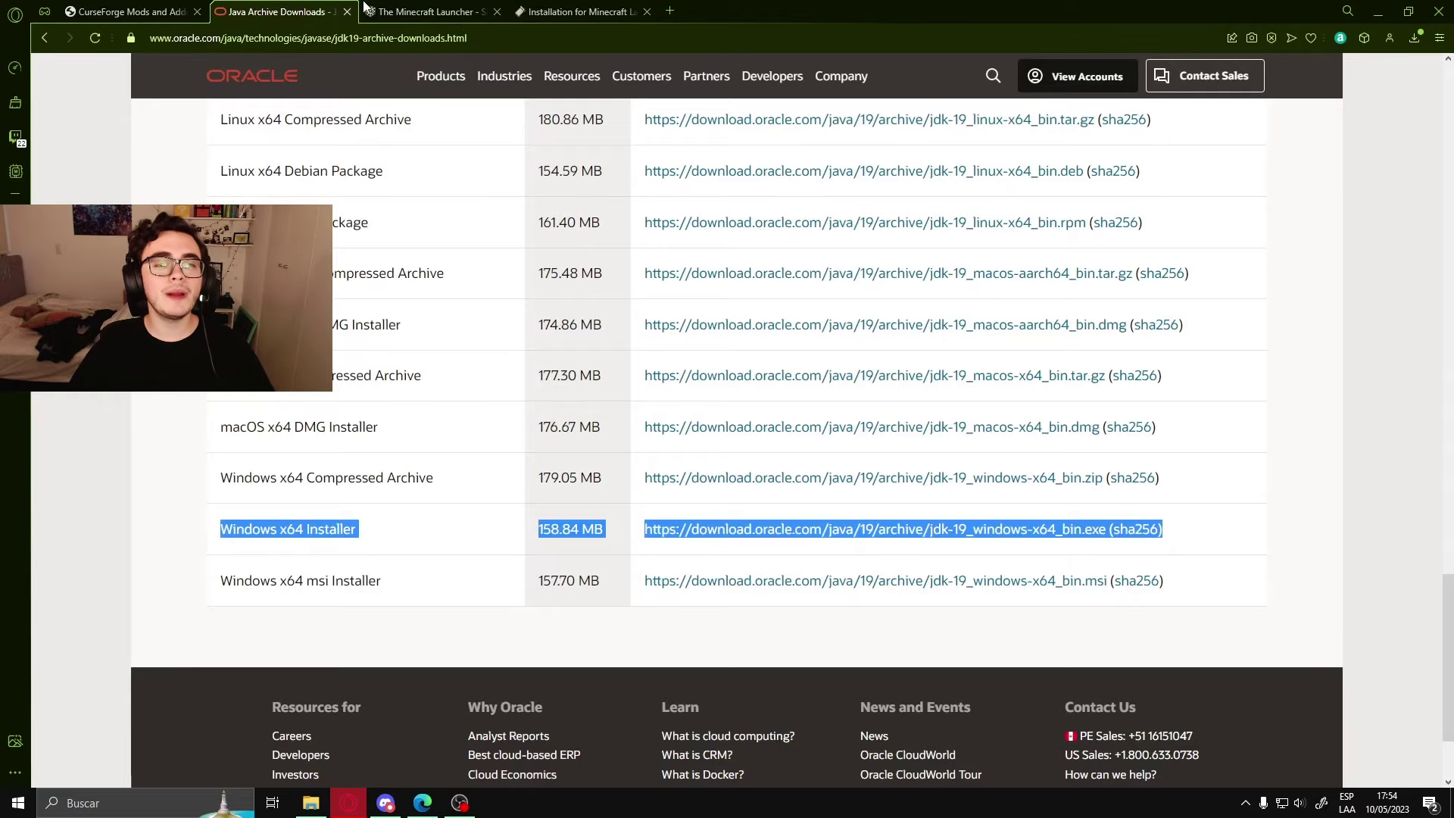
pyautogui.click(428, 12)
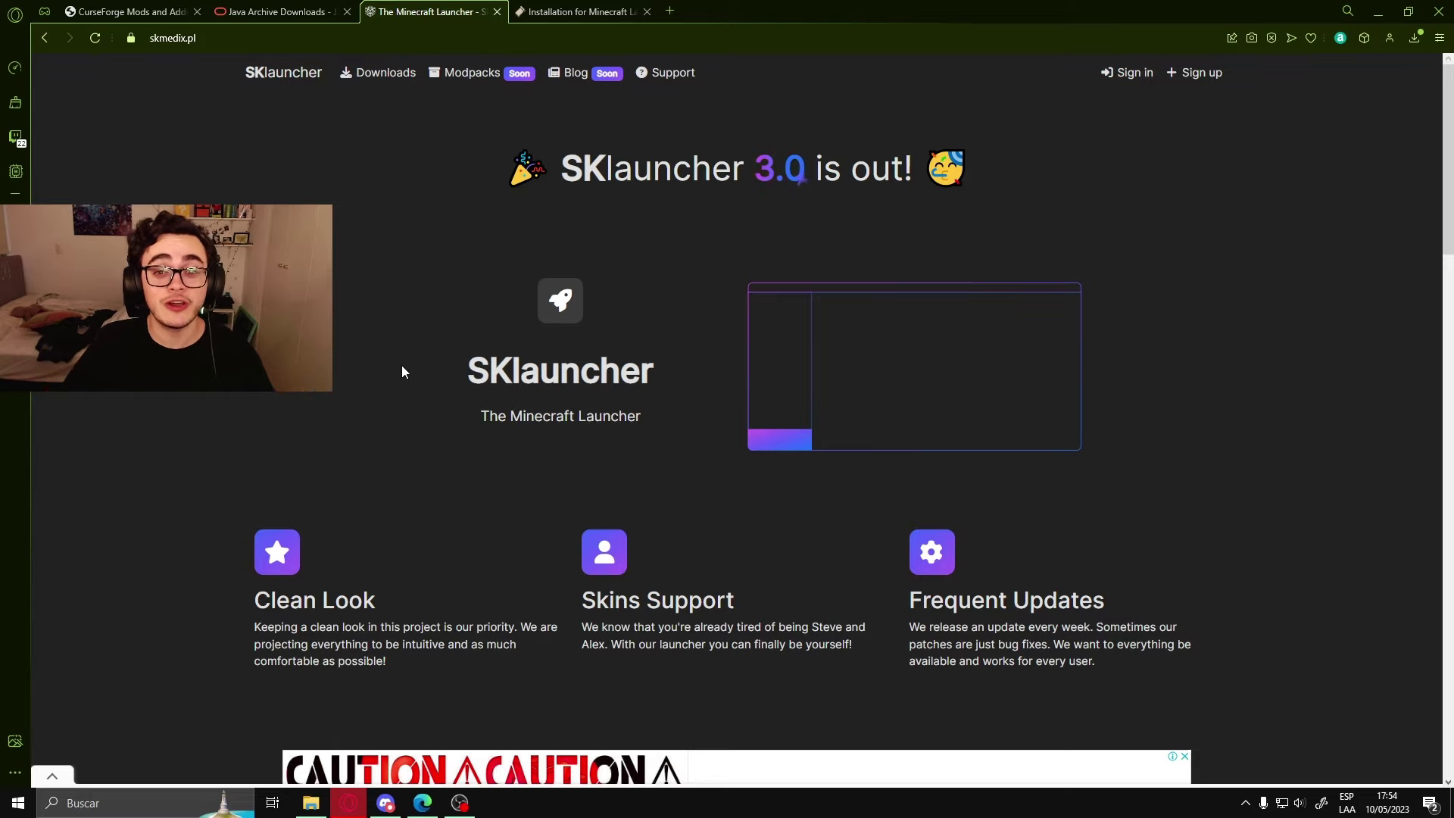
pyautogui.scroll(-2, 648, 301)
pyautogui.scroll(2, 640, 330)
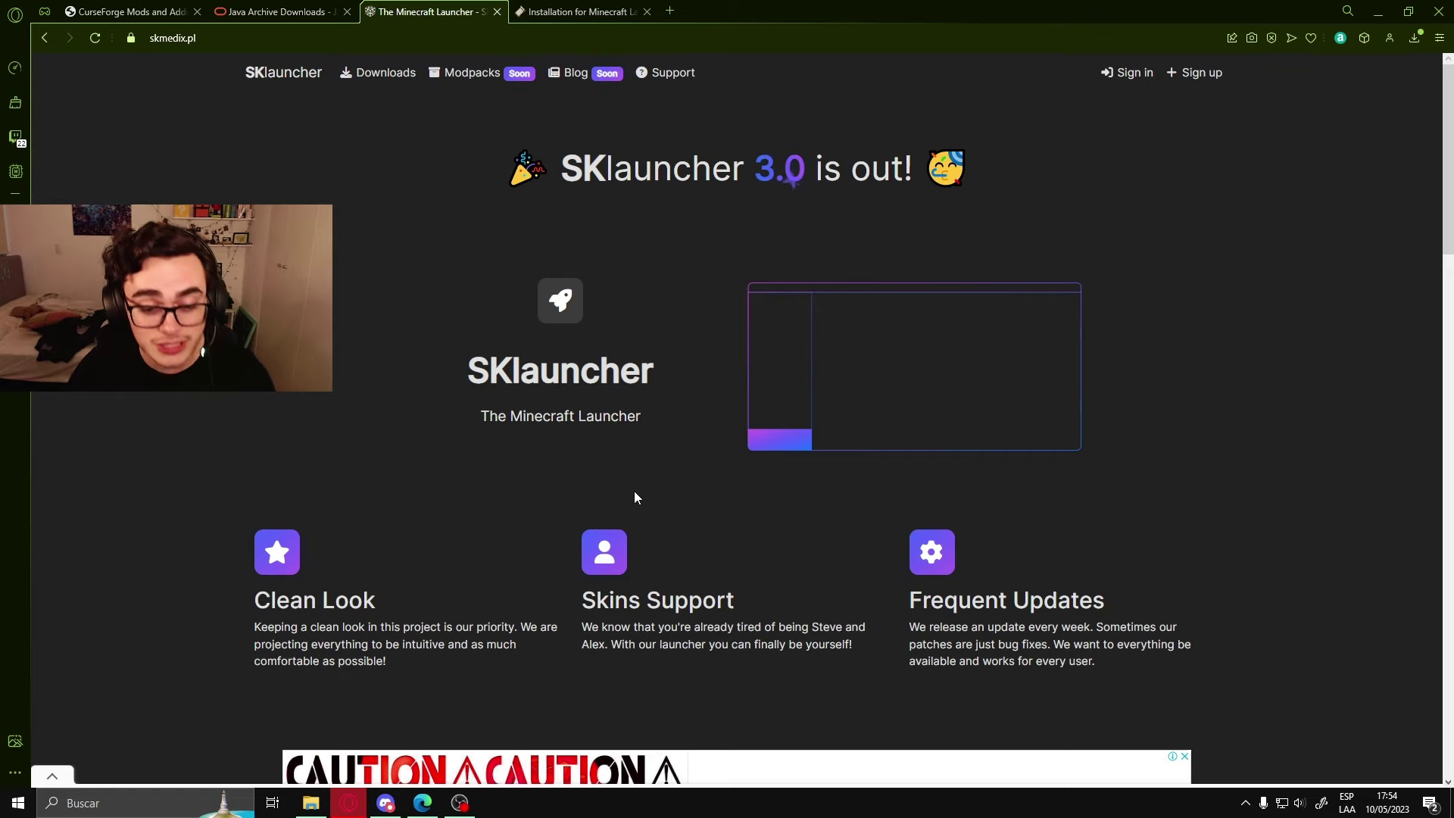
pyautogui.click(389, 80)
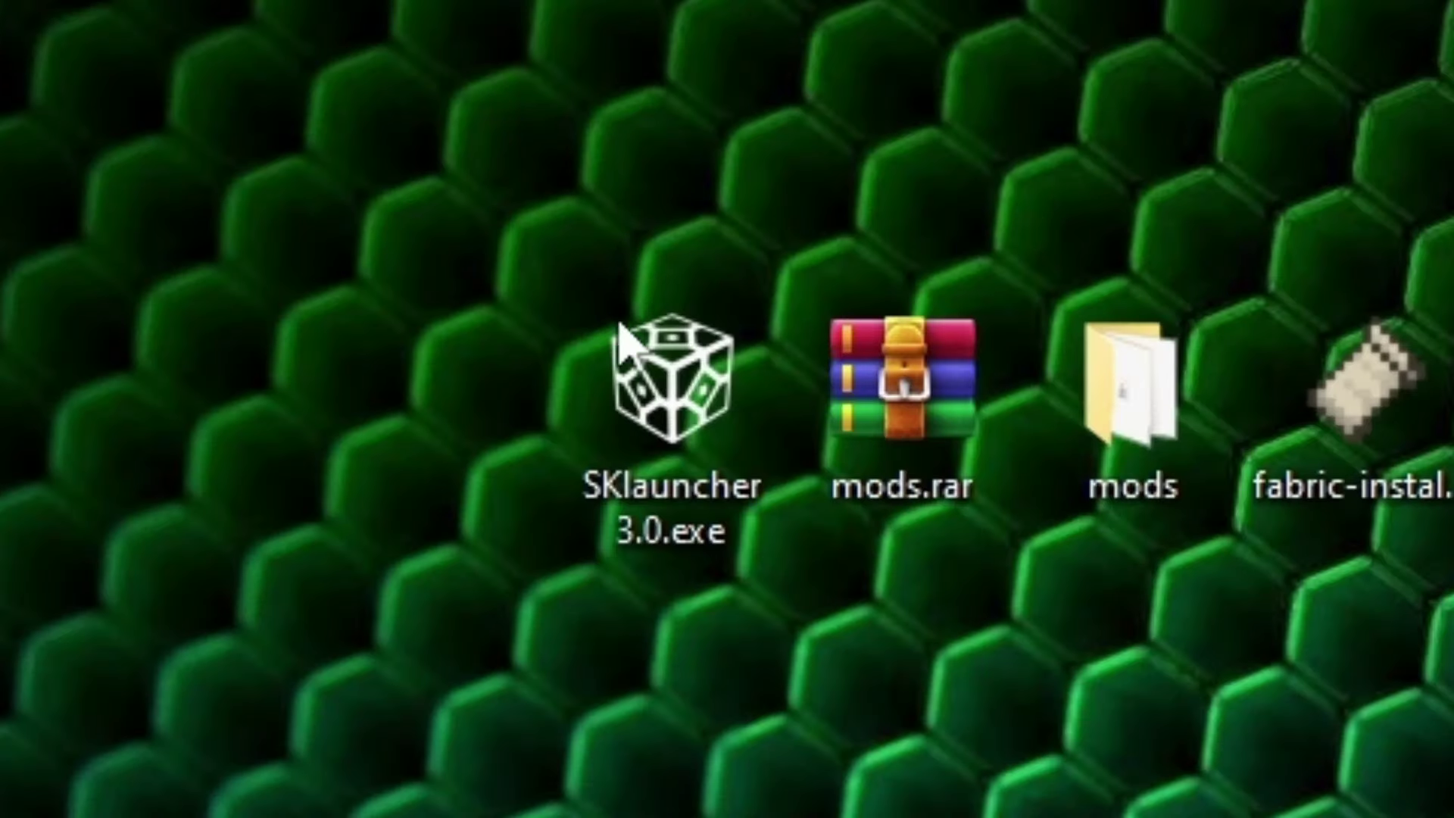
# Run SKlauncher 3.0.exe from the desktop and allow the unverified file to execute
pyautogui.moveTo(875, 313); pyautogui.dragTo(821, 249)
pyautogui.moveTo(1061, 65); pyautogui.dragTo(439, 578)
pyautogui.moveTo(379, 681); pyautogui.dragTo(1015, 0)
pyautogui.doubleClick(746, 352)
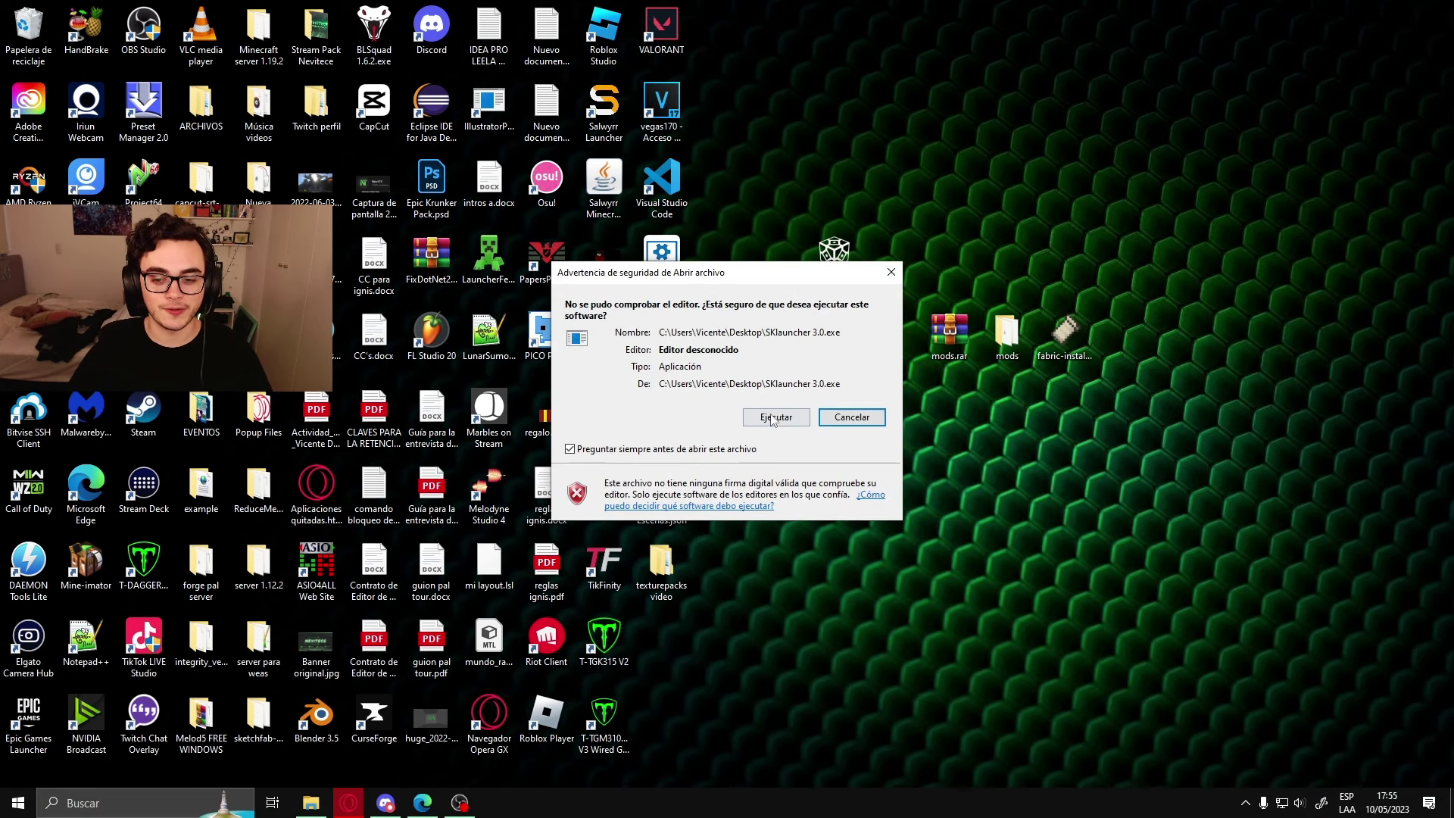
pyautogui.click(772, 418)
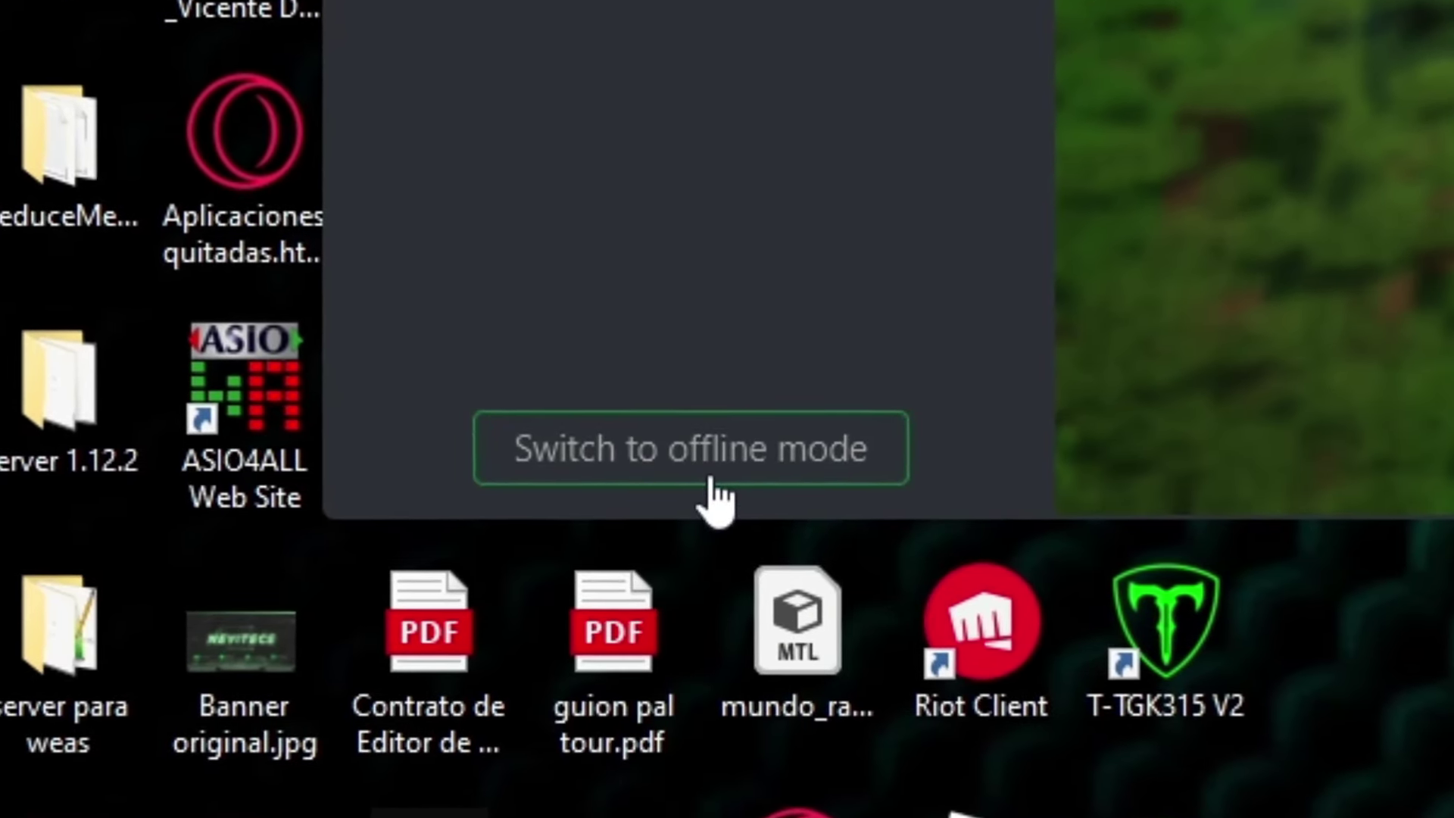
# Switch SKlauncher to offline mode and log in with the player name NeviSuscribete
pyautogui.click(710, 478)
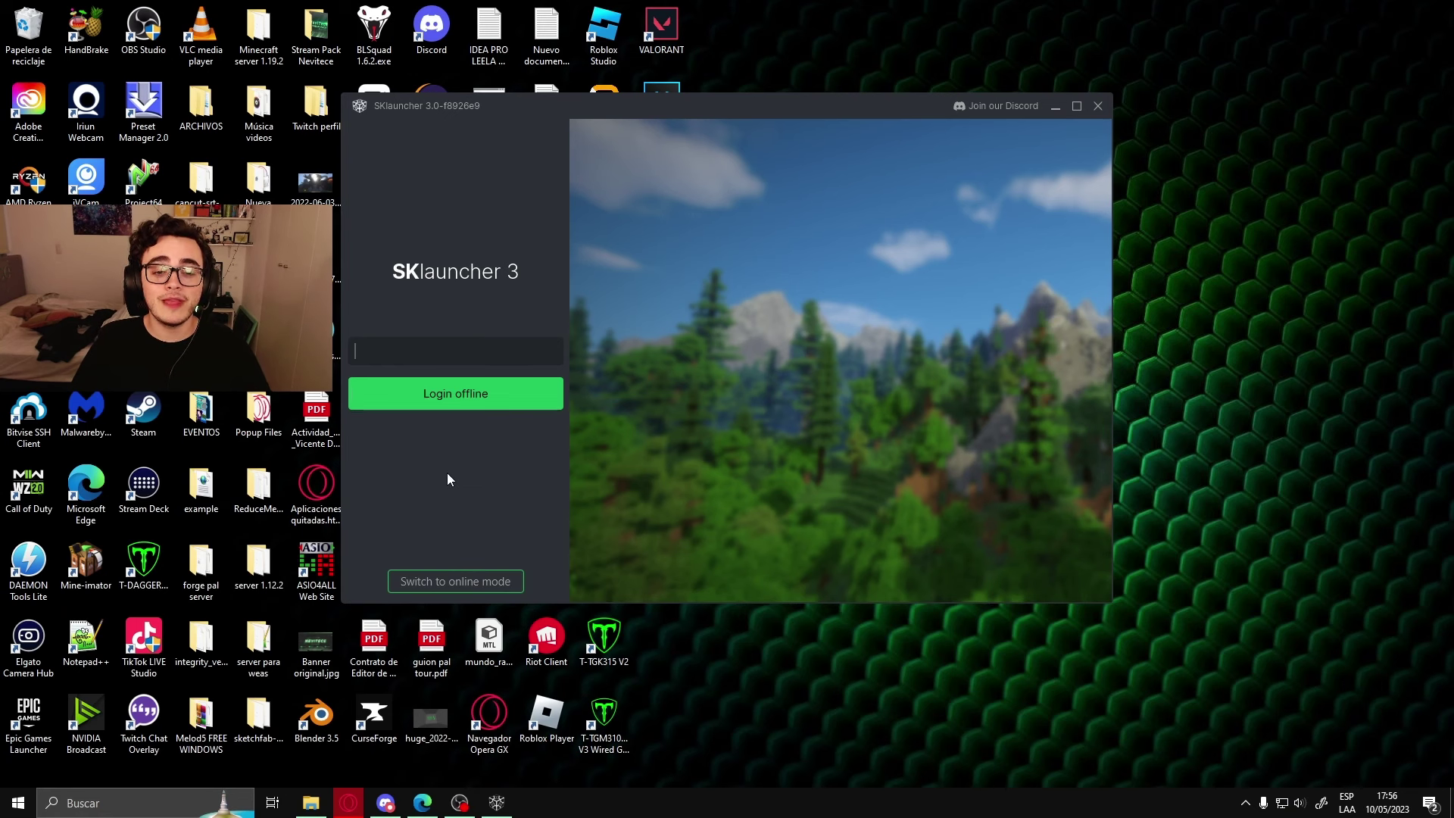
pyautogui.click(452, 353)
pyautogui.write('NeviSuscríbete')
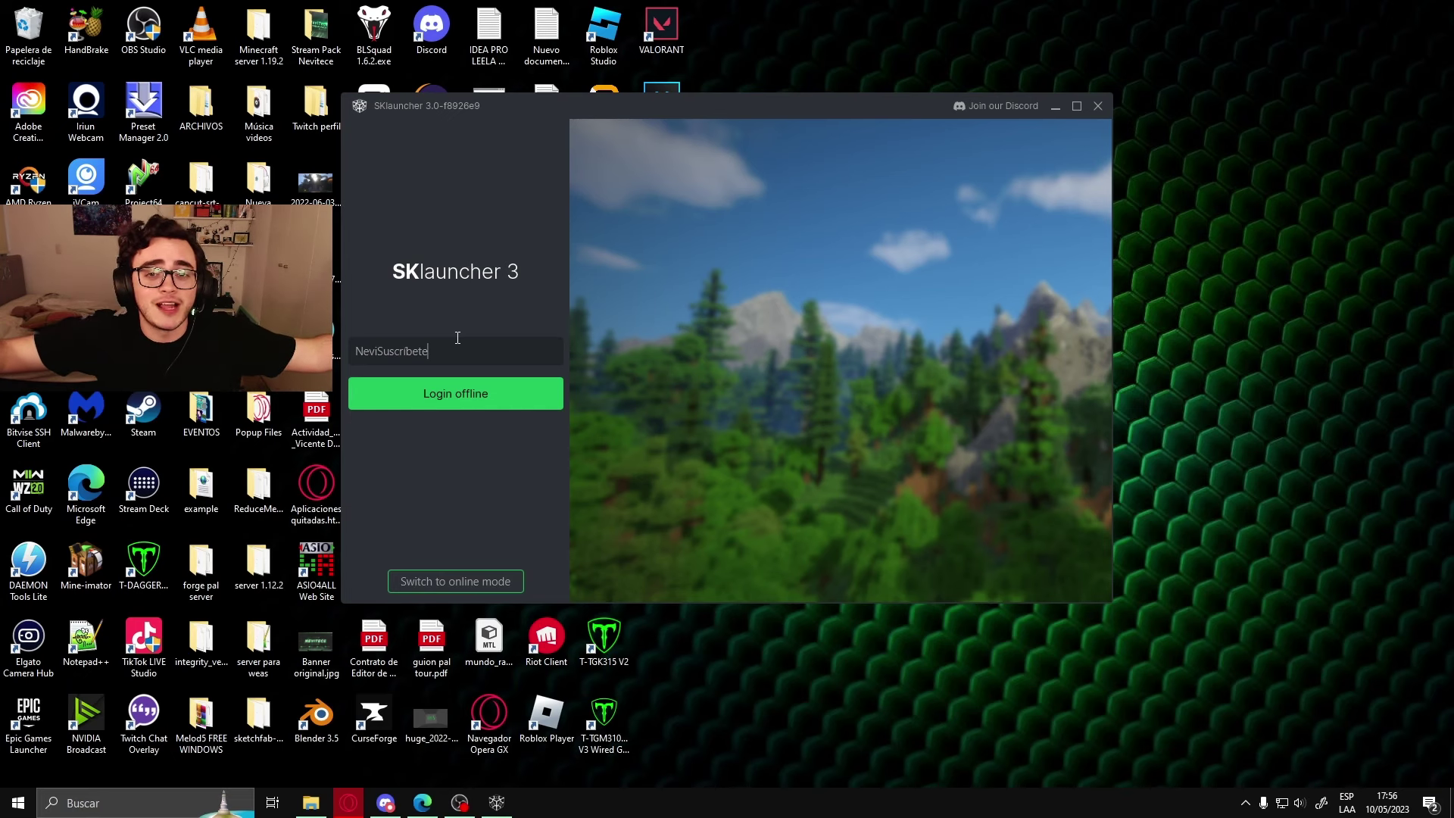
pyautogui.click(449, 403)
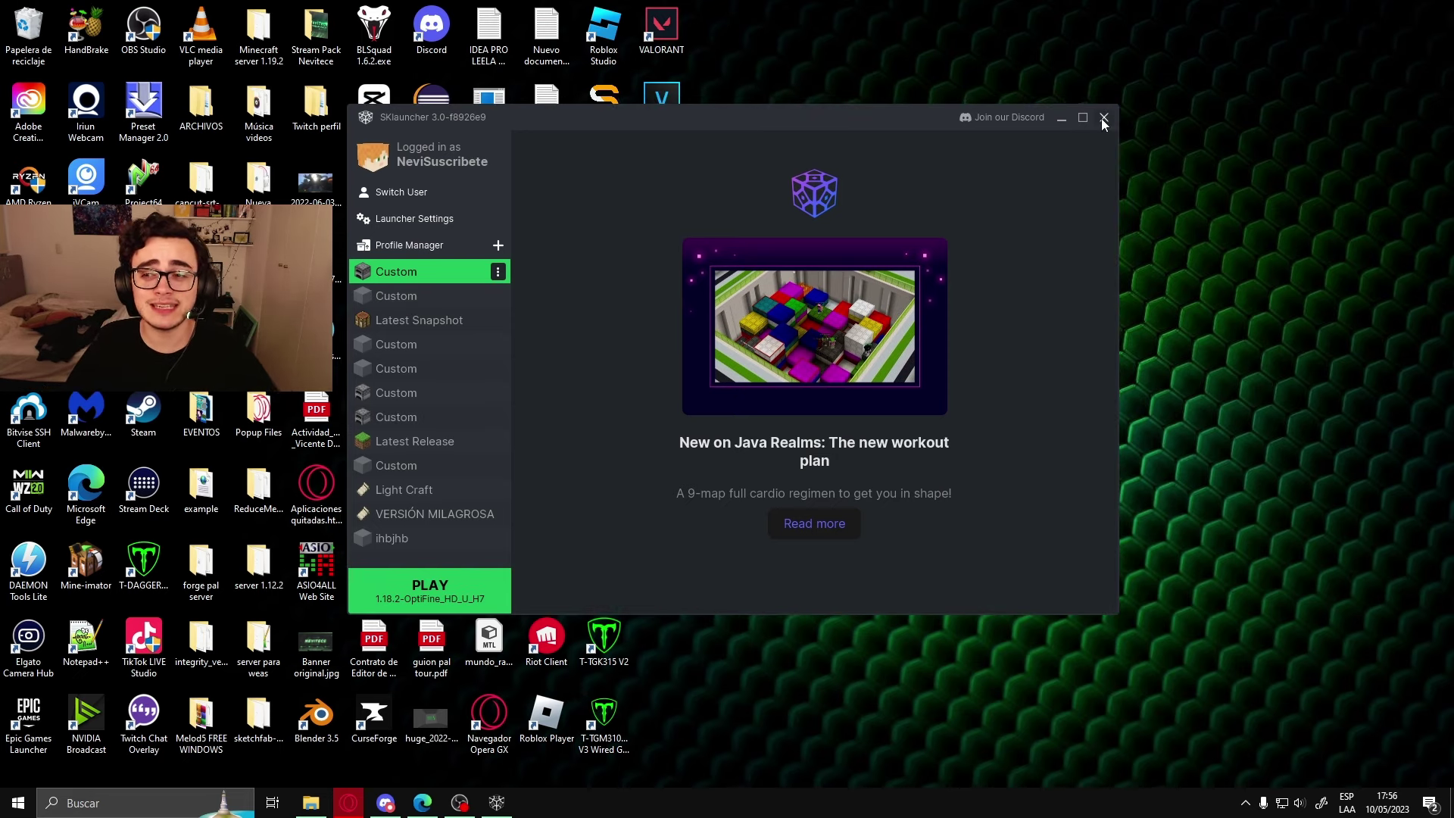
# Close SKlauncher and bring up the Fabric installation page in the browser
pyautogui.click(1104, 119)
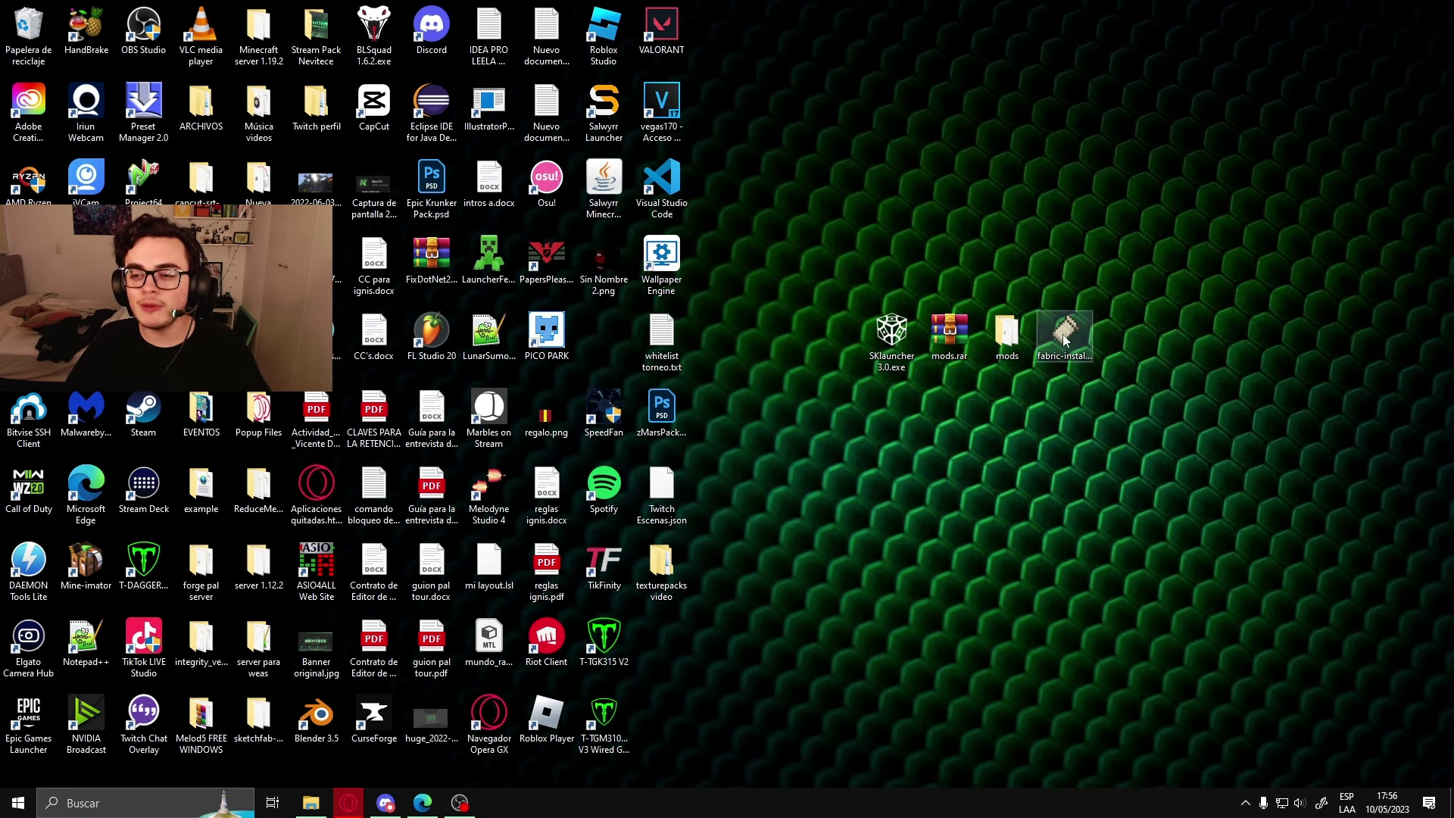
pyautogui.click(345, 804)
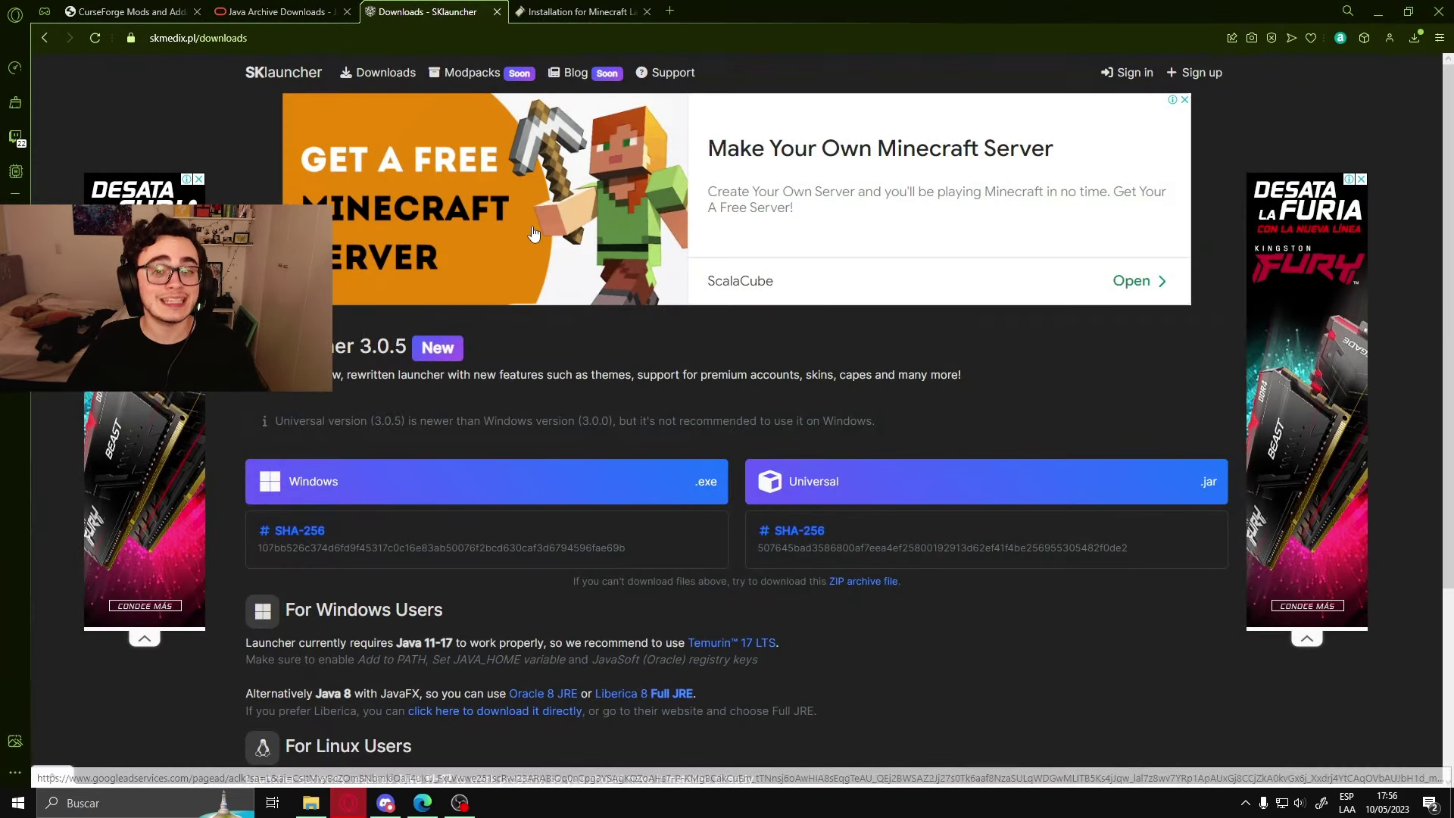
pyautogui.click(569, 9)
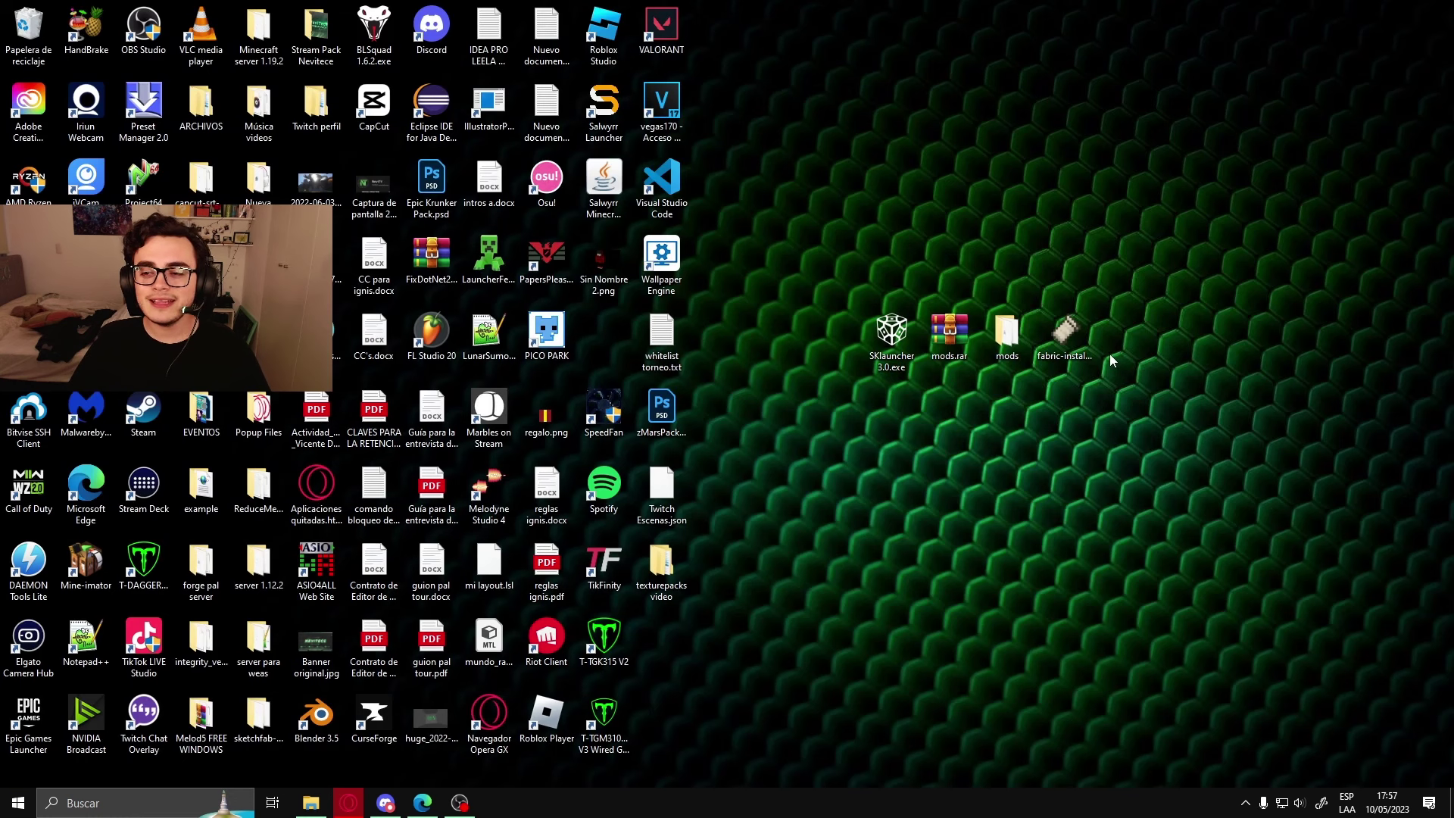
# Move the Fabric installer icon away from the other desktop files, then run it and allow it to execute
pyautogui.moveTo(1066, 336); pyautogui.dragTo(1044, 231)
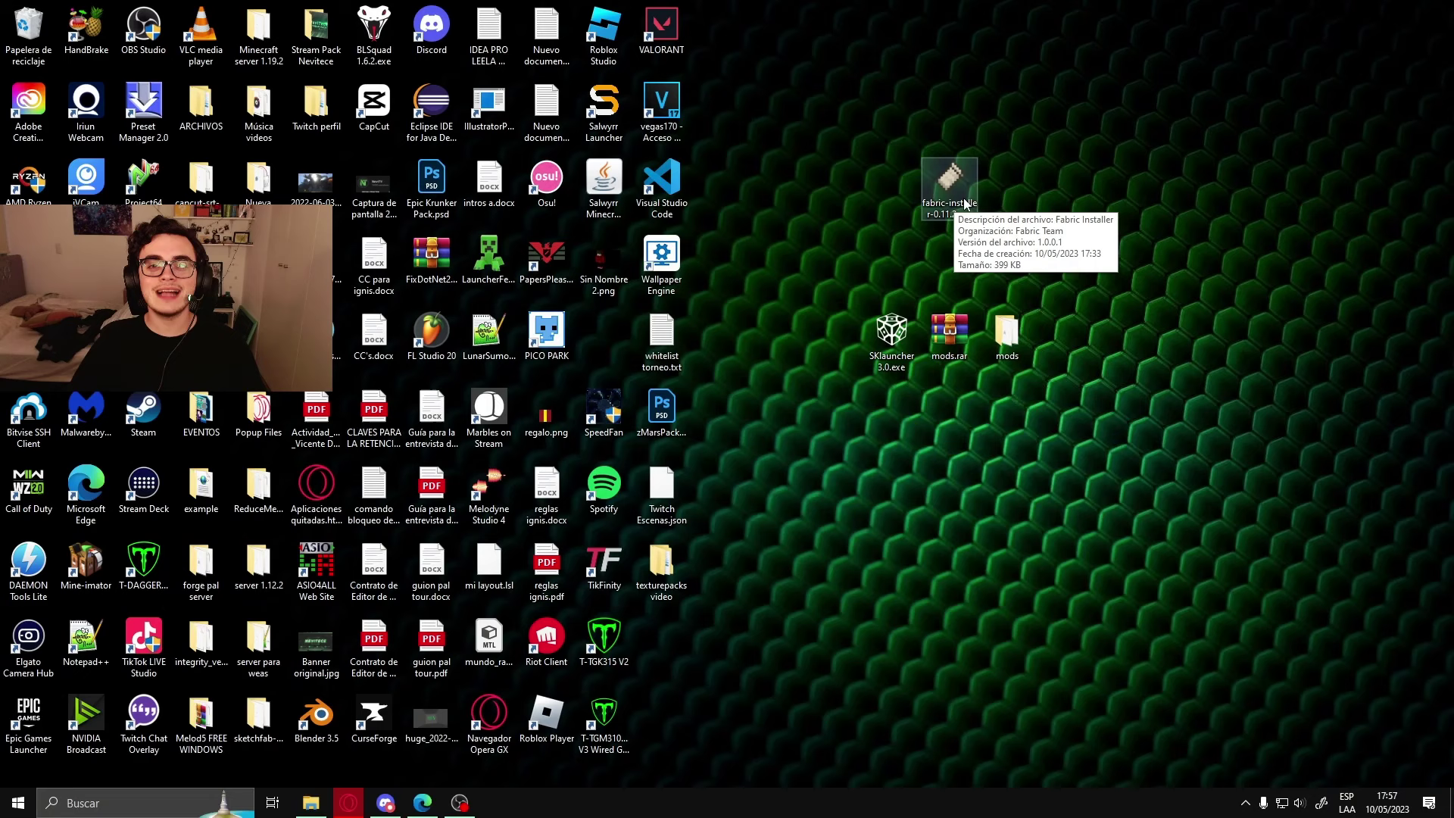
pyautogui.doubleClick(965, 202)
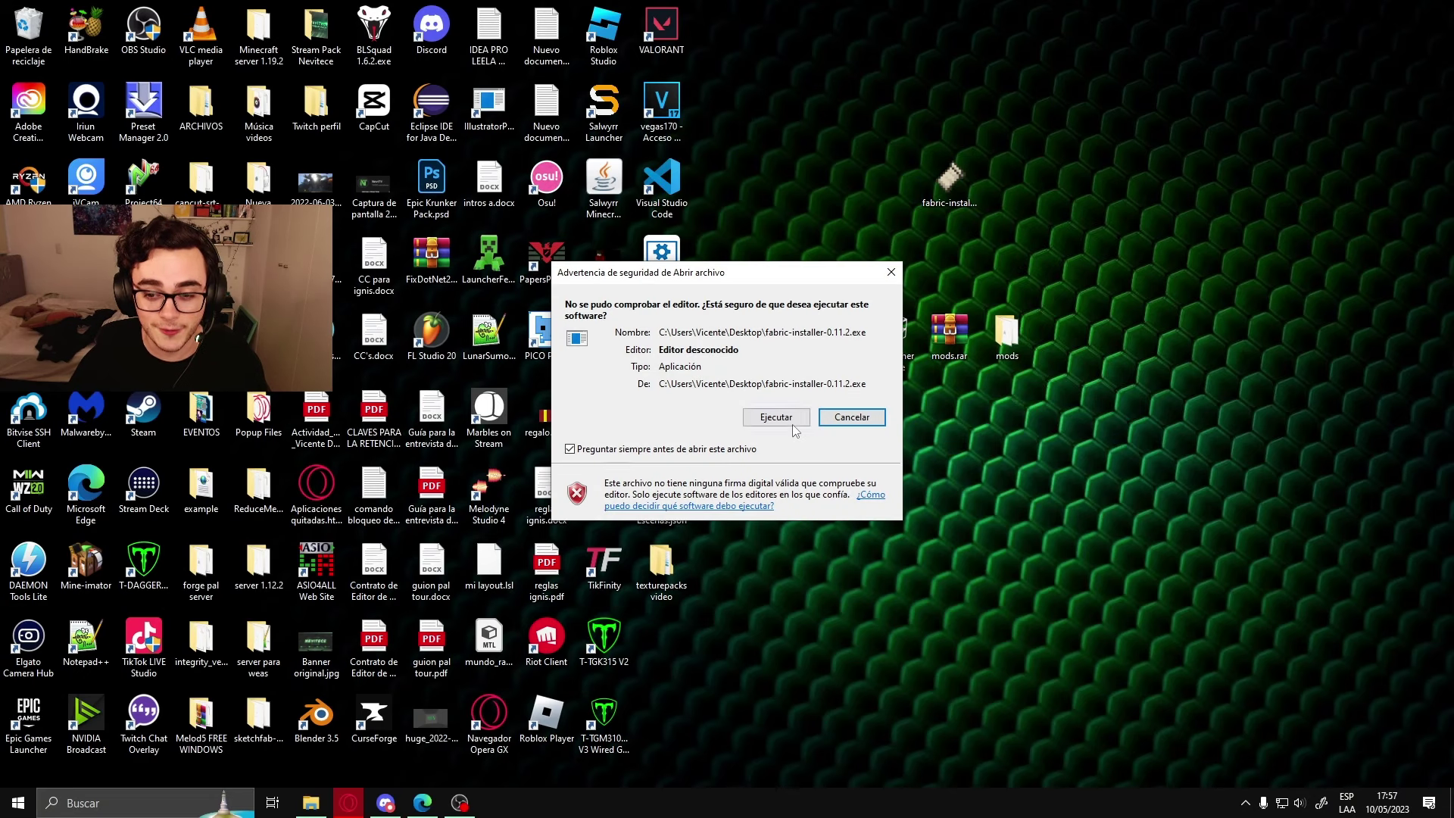
pyautogui.click(774, 416)
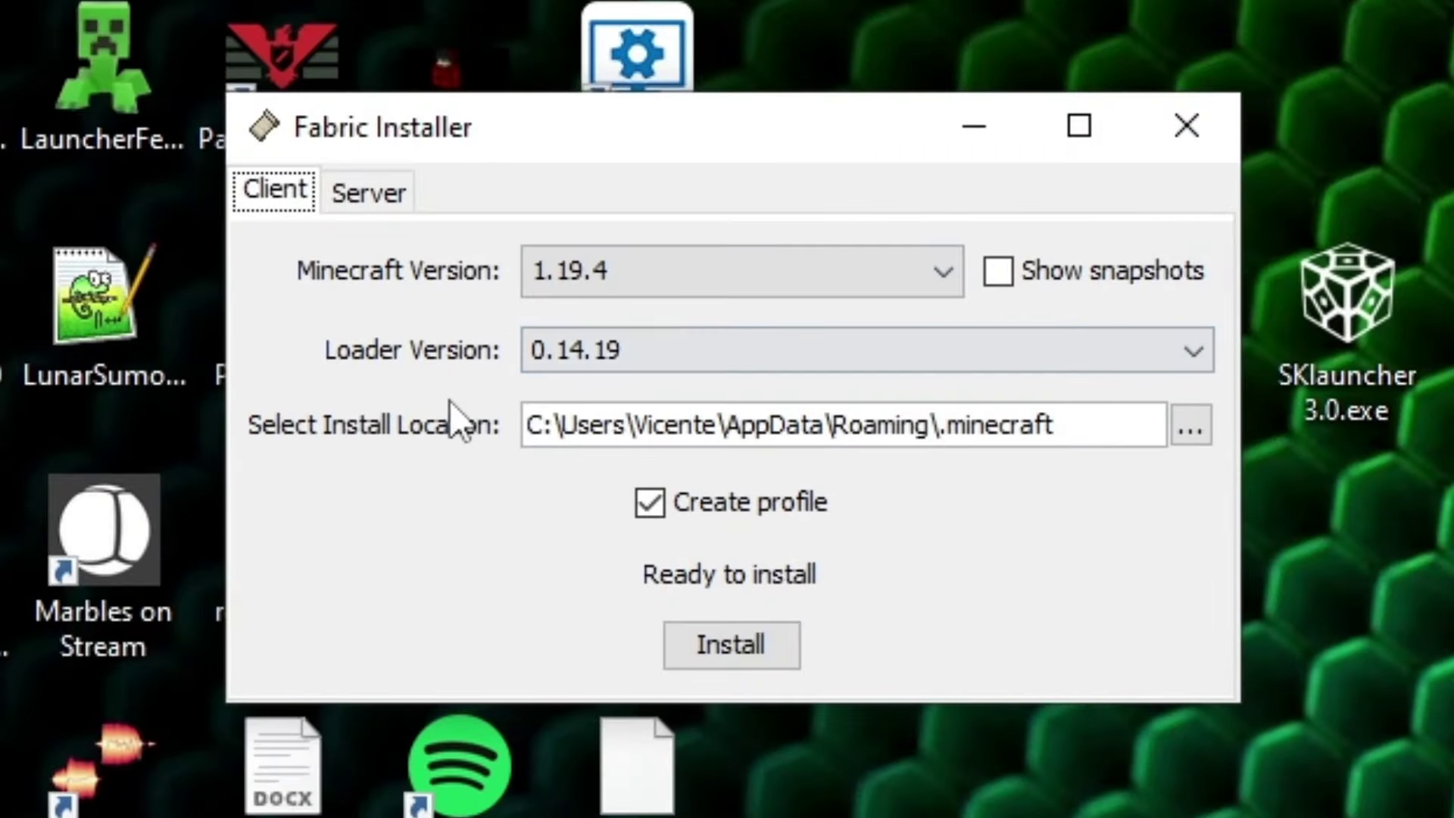
# Set the loader version to 0.14.17 and install the Fabric client for Minecraft 1.19.4
pyautogui.click(679, 367)
pyautogui.click(671, 364)
pyautogui.click(671, 364)
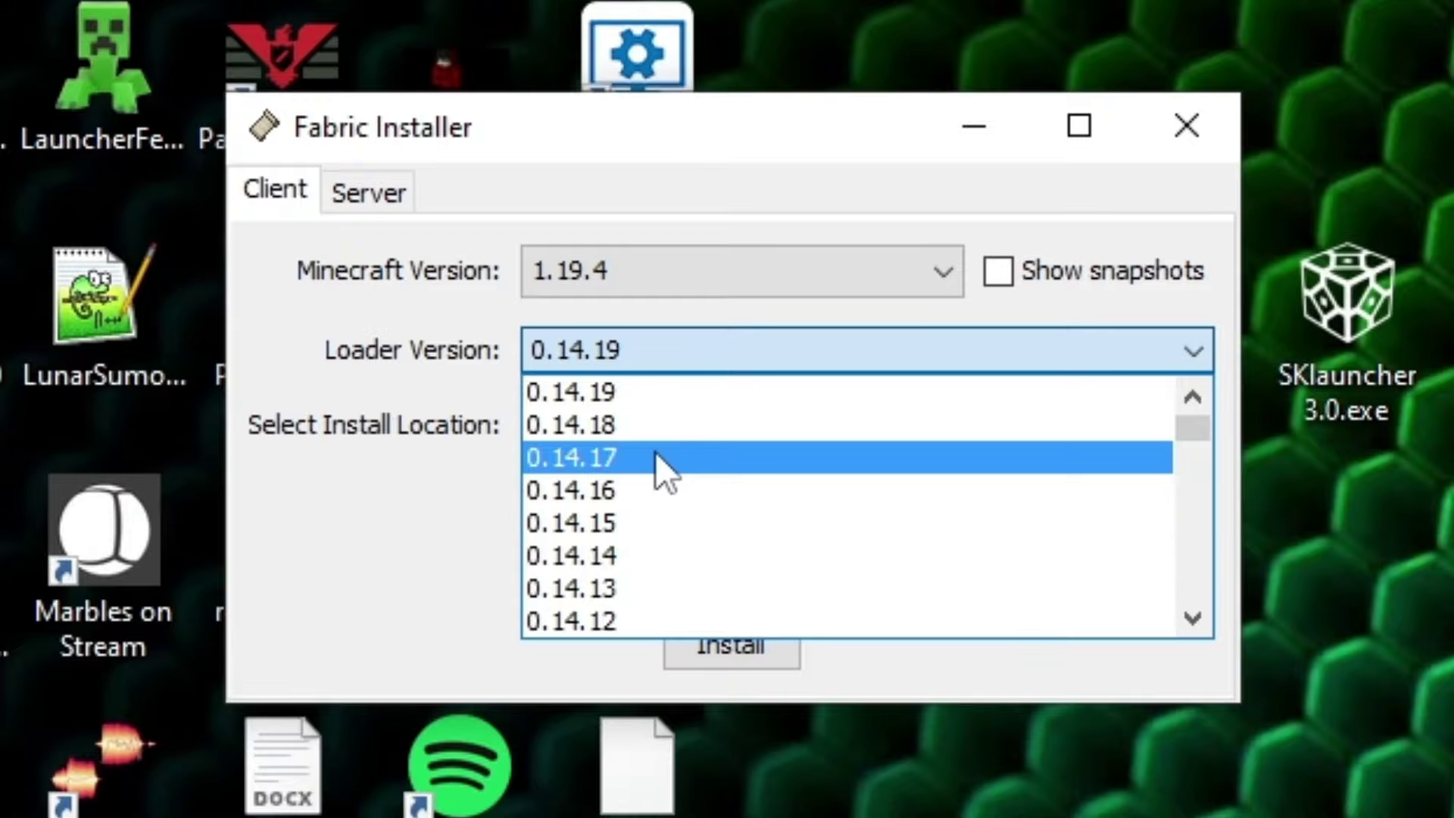
pyautogui.click(656, 451)
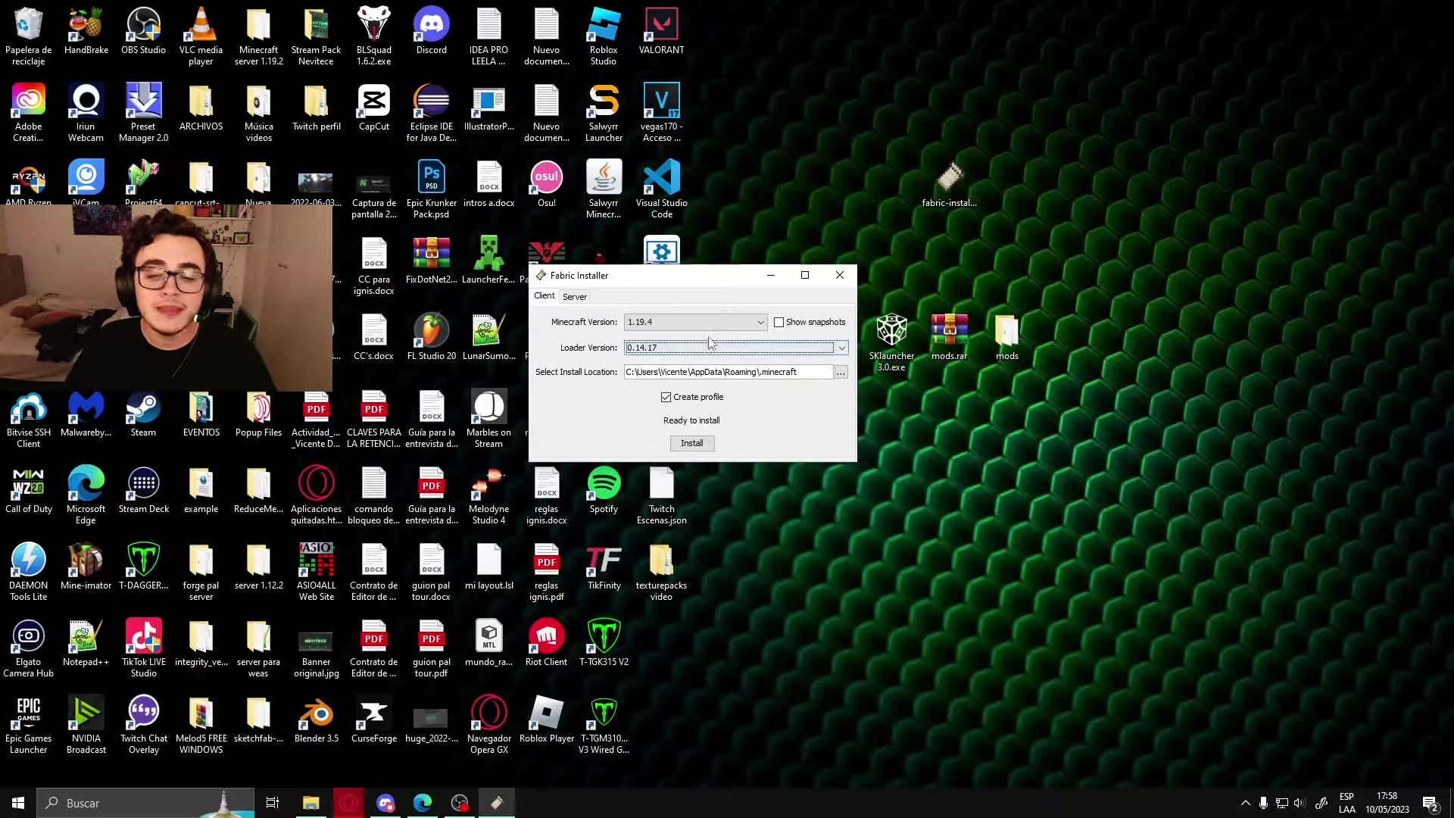
pyautogui.click(711, 346)
pyautogui.click(705, 348)
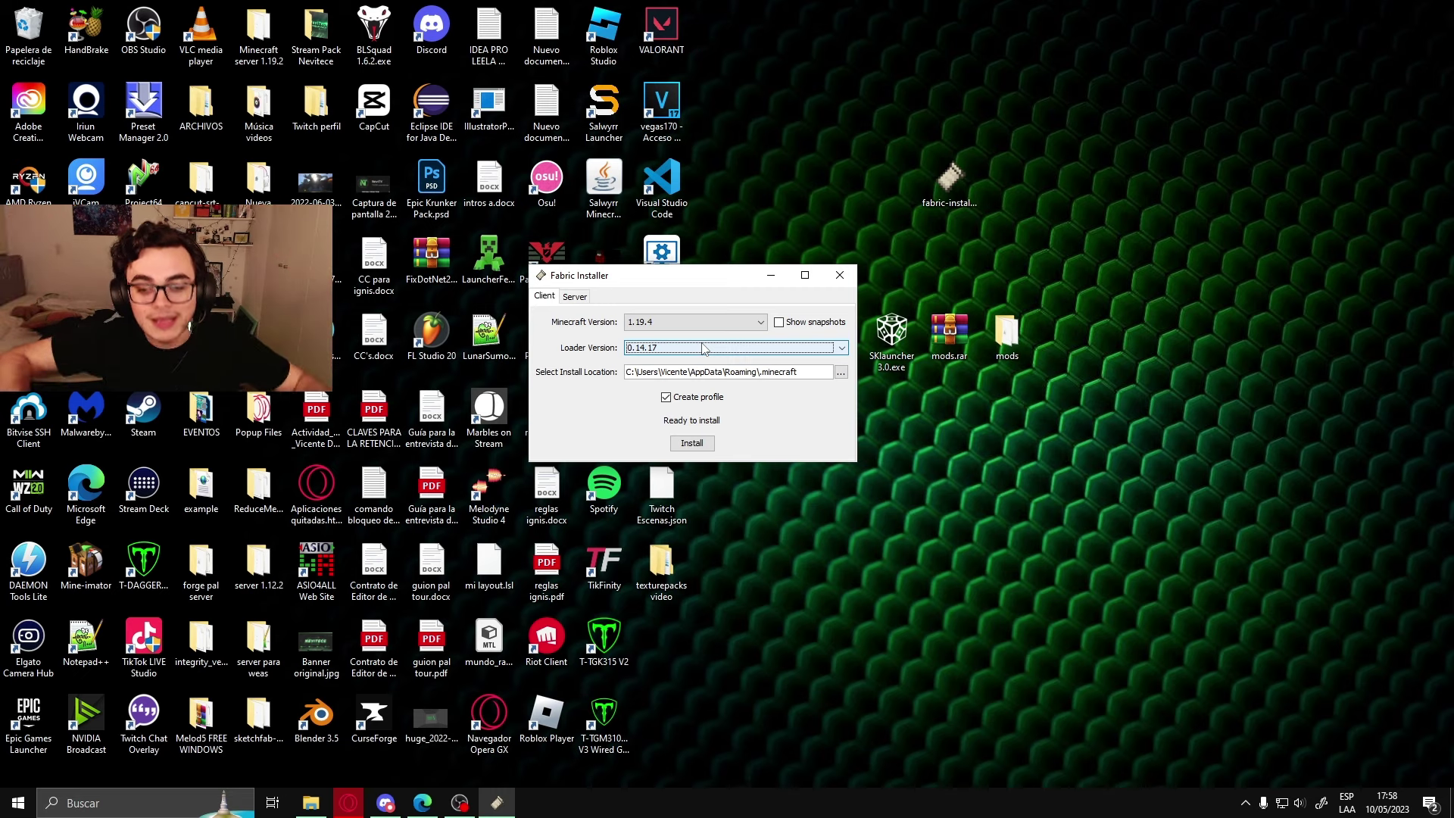
pyautogui.click(695, 445)
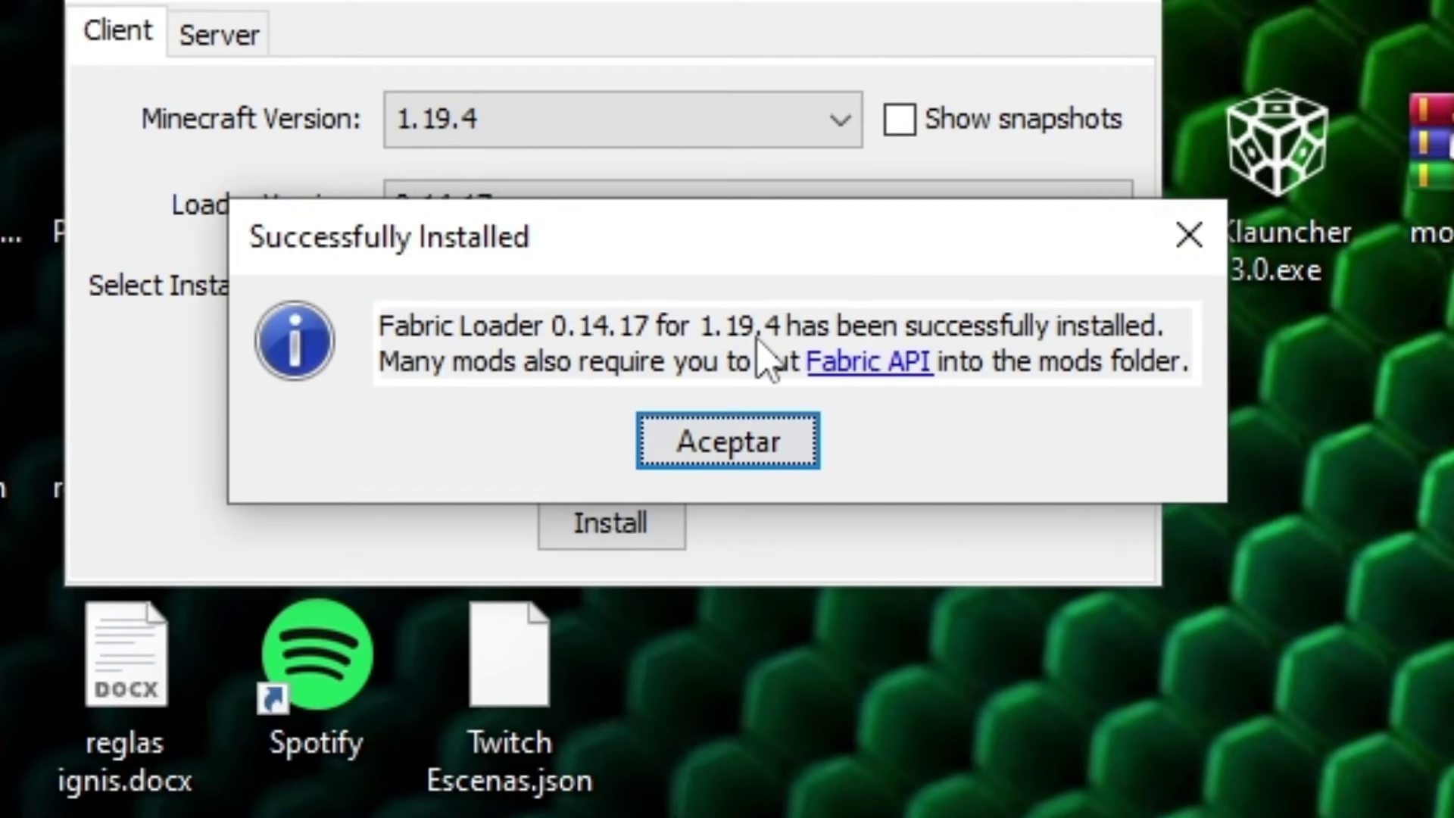
pyautogui.click(731, 454)
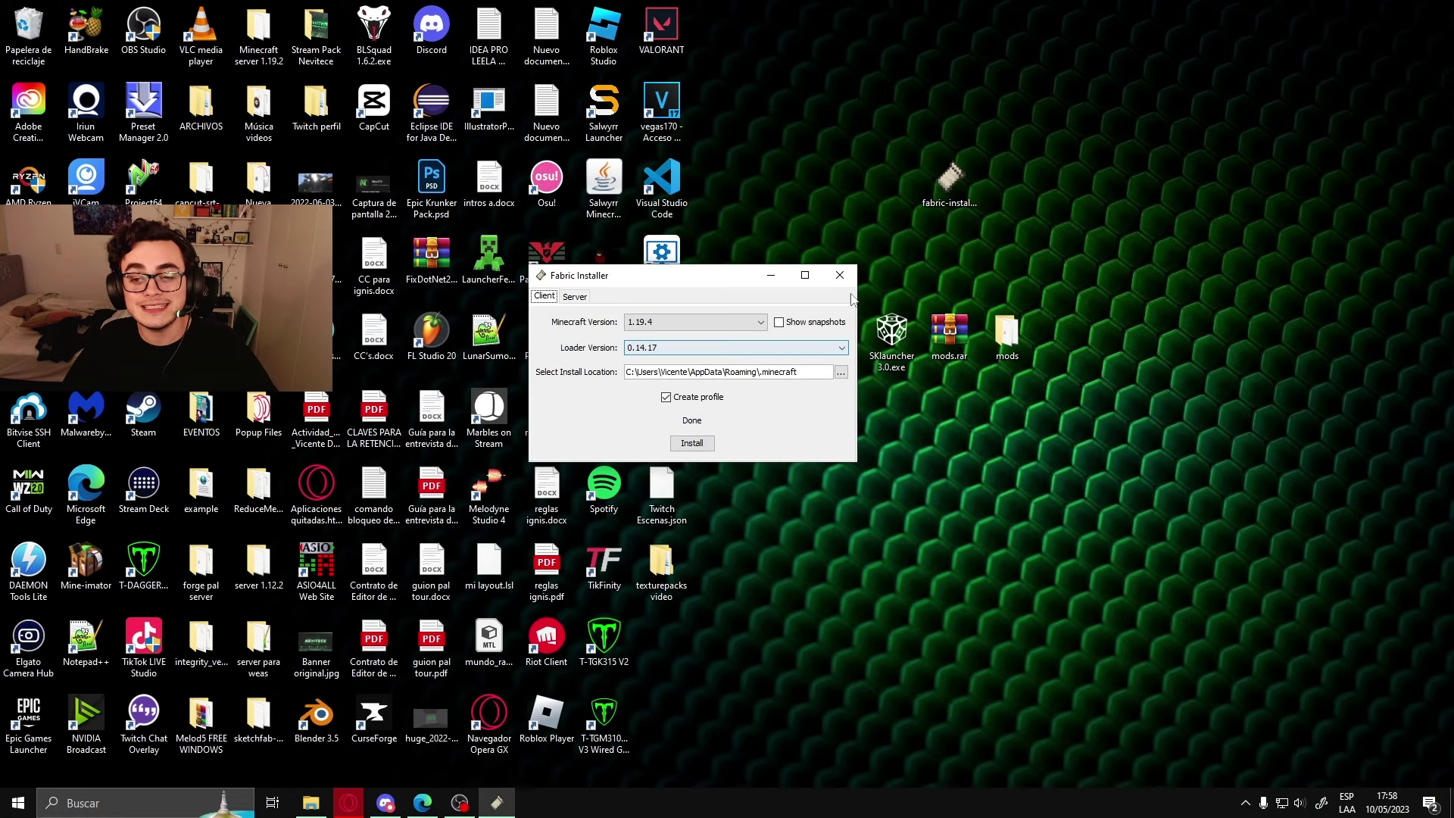
# Close the Fabric Installer and run SKlauncher 3.0.exe from the desktop, allowing it to execute
pyautogui.click(839, 275)
pyautogui.doubleClick(901, 361)
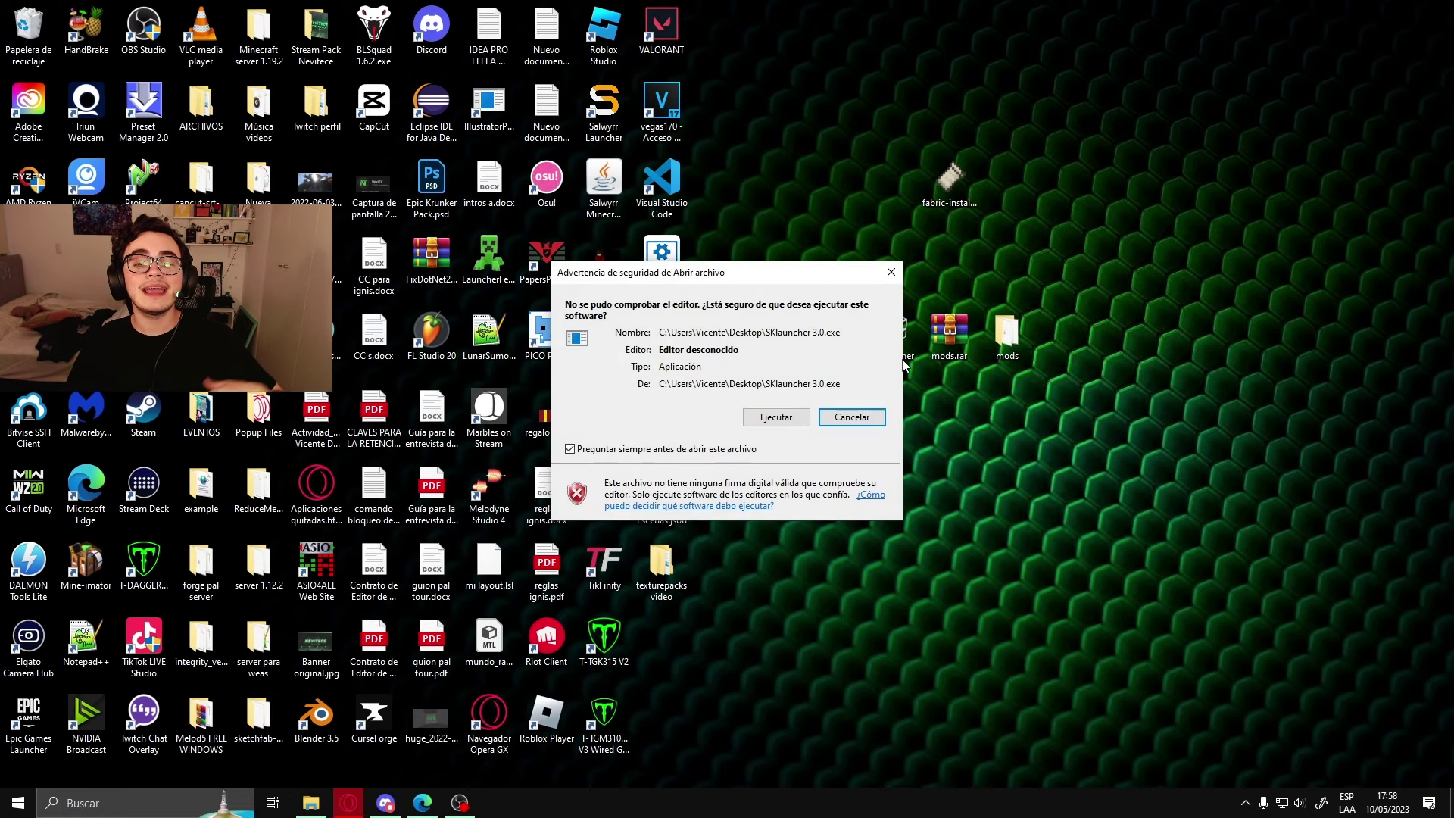
pyautogui.click(798, 422)
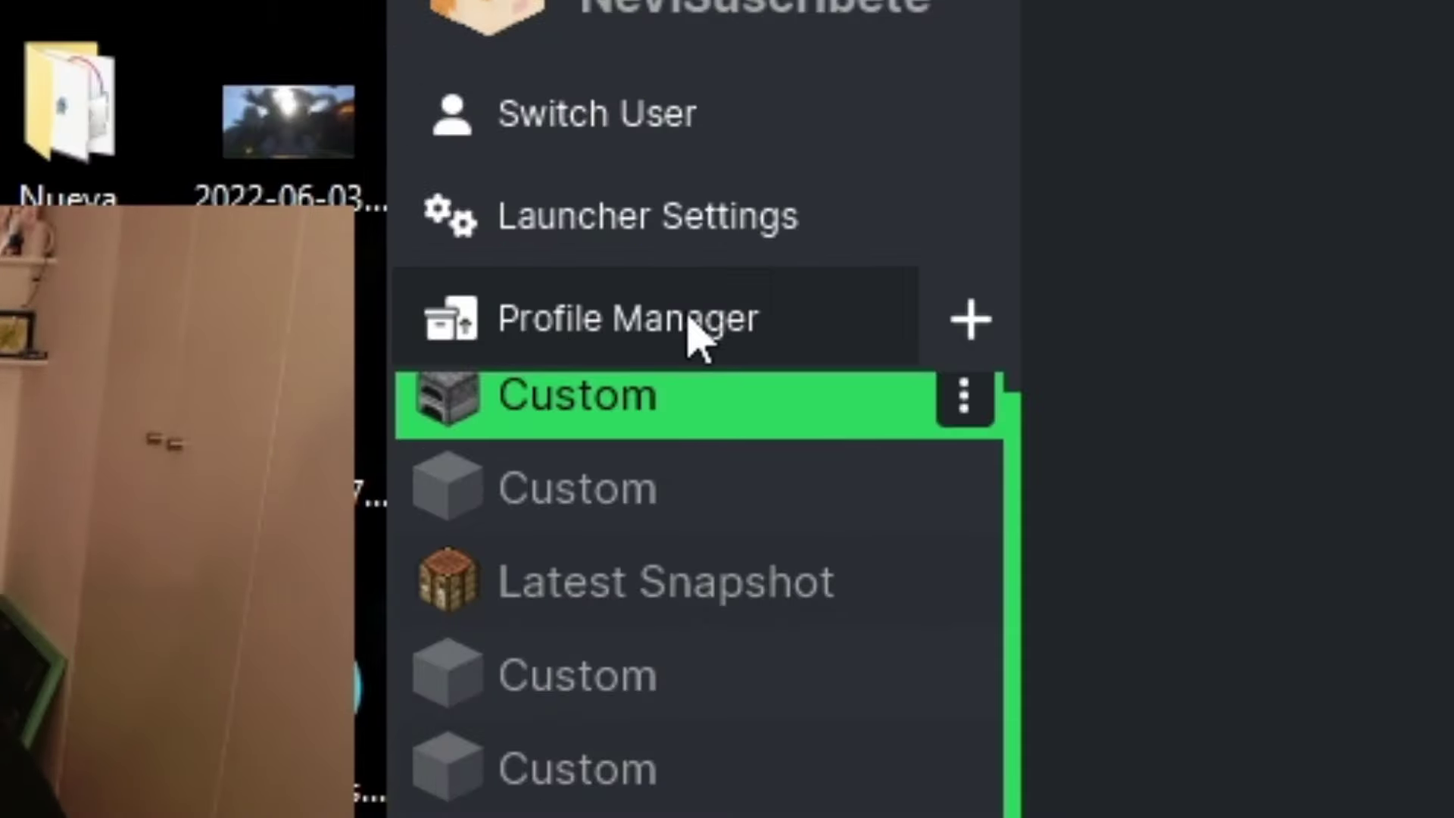
# Create a launcher profile named Boosted FPS with version fabric-loader-0.14.17-1.19.4, save it and launch it
pyautogui.click(417, 234)
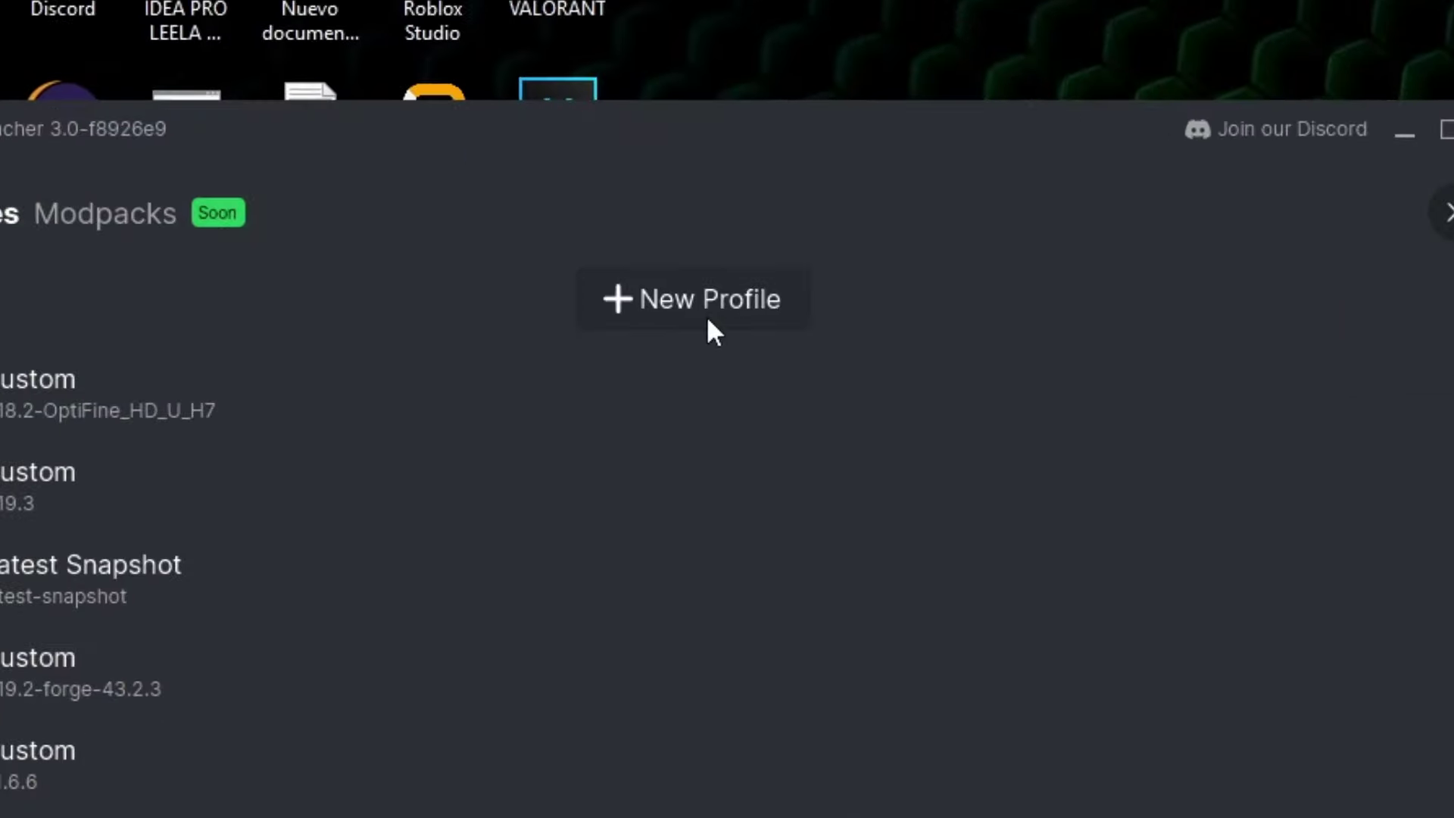
pyautogui.click(706, 318)
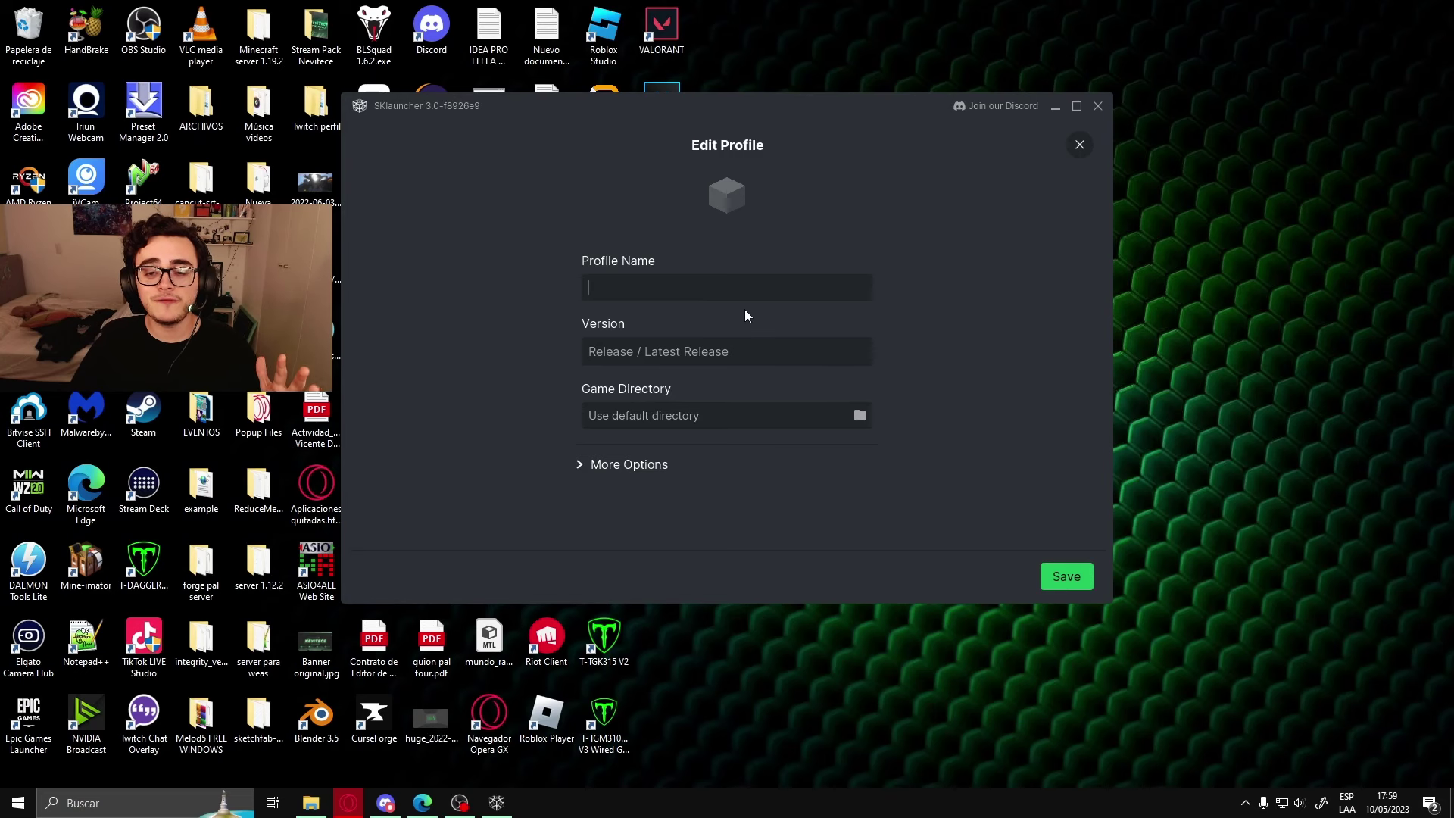
pyautogui.write('Boosted FPS')
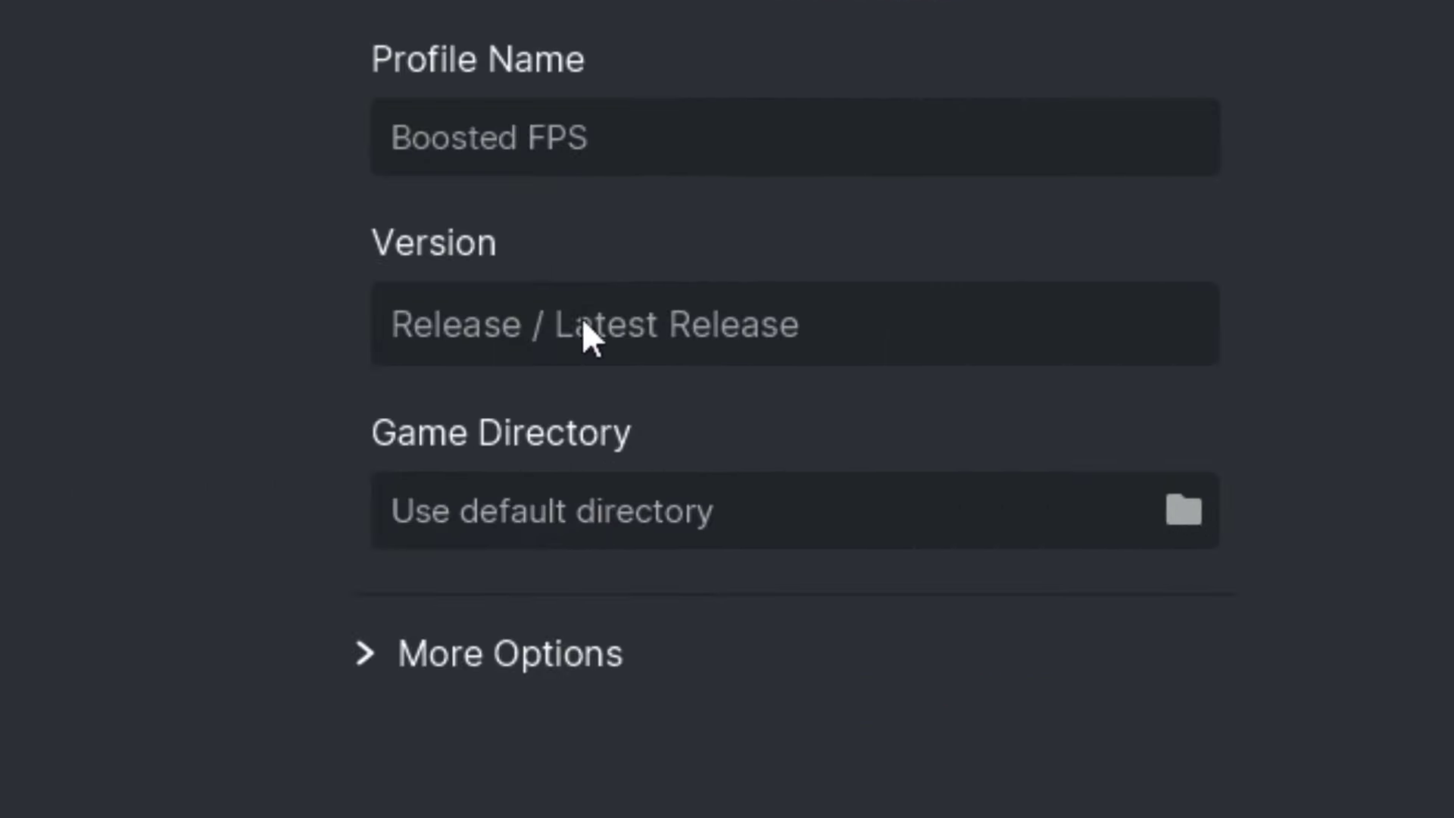
pyautogui.click(660, 356)
pyautogui.moveTo(644, 383)
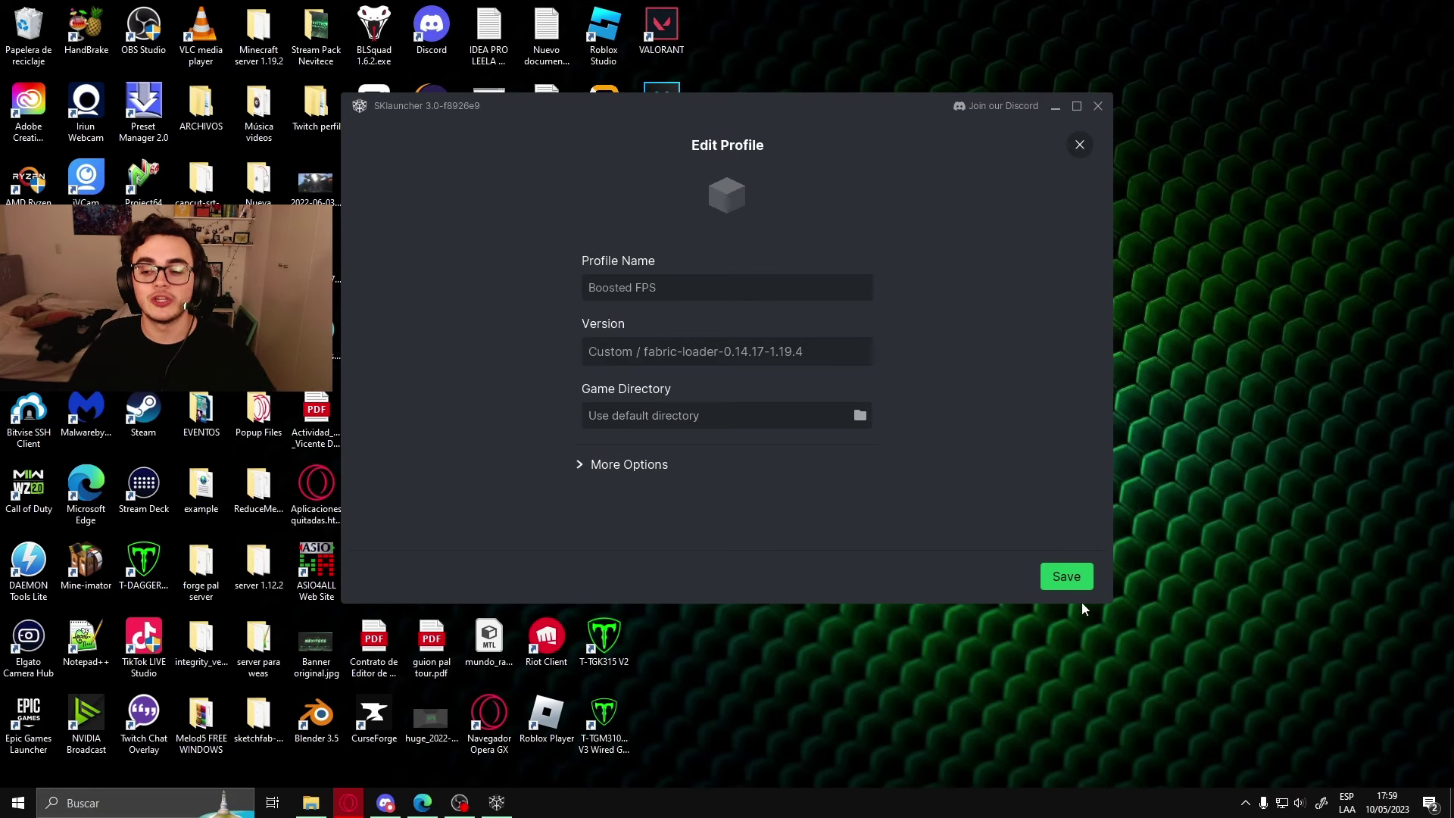
pyautogui.click(1067, 576)
pyautogui.scroll(-3, 498, 434)
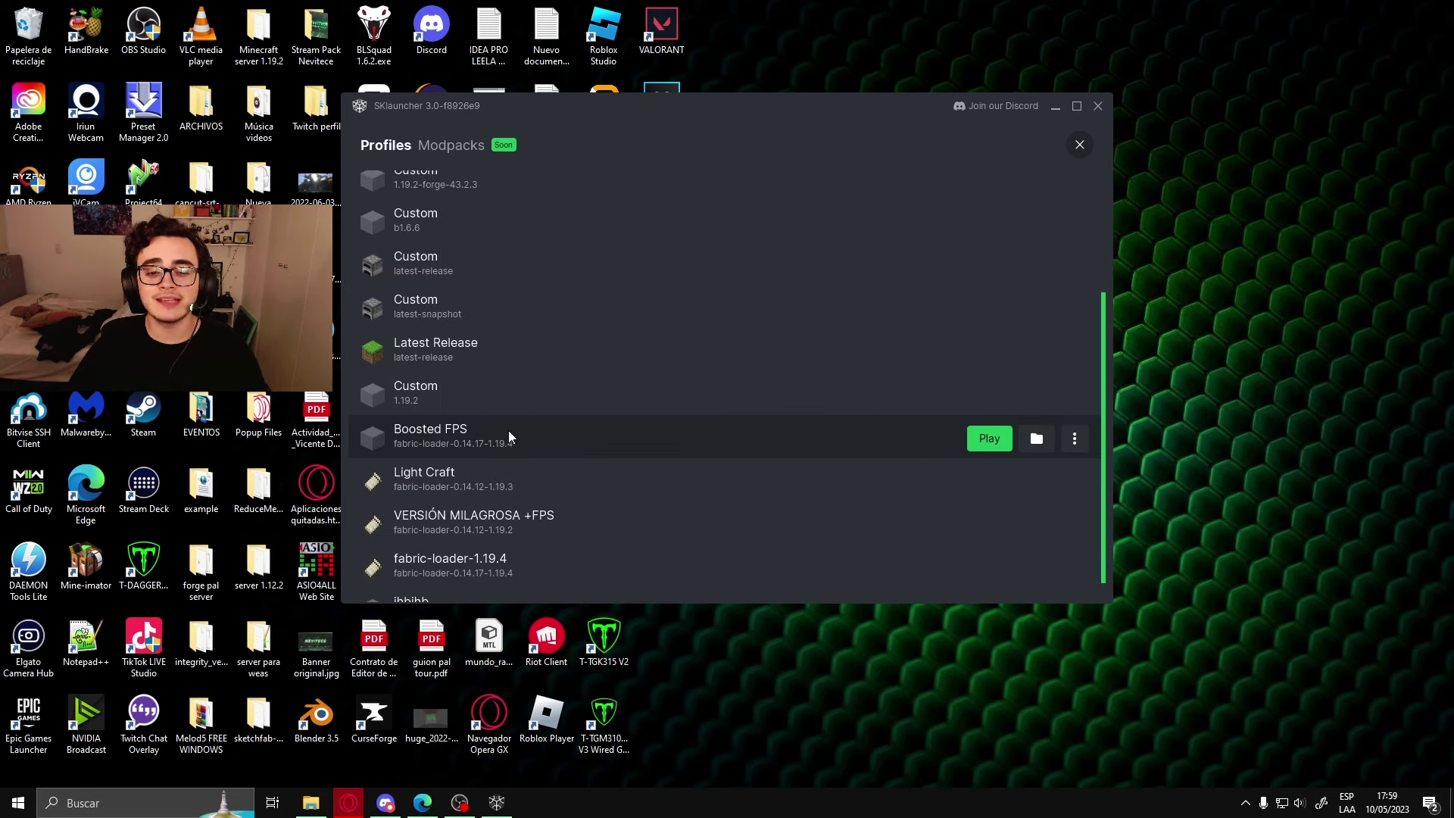
pyautogui.click(981, 439)
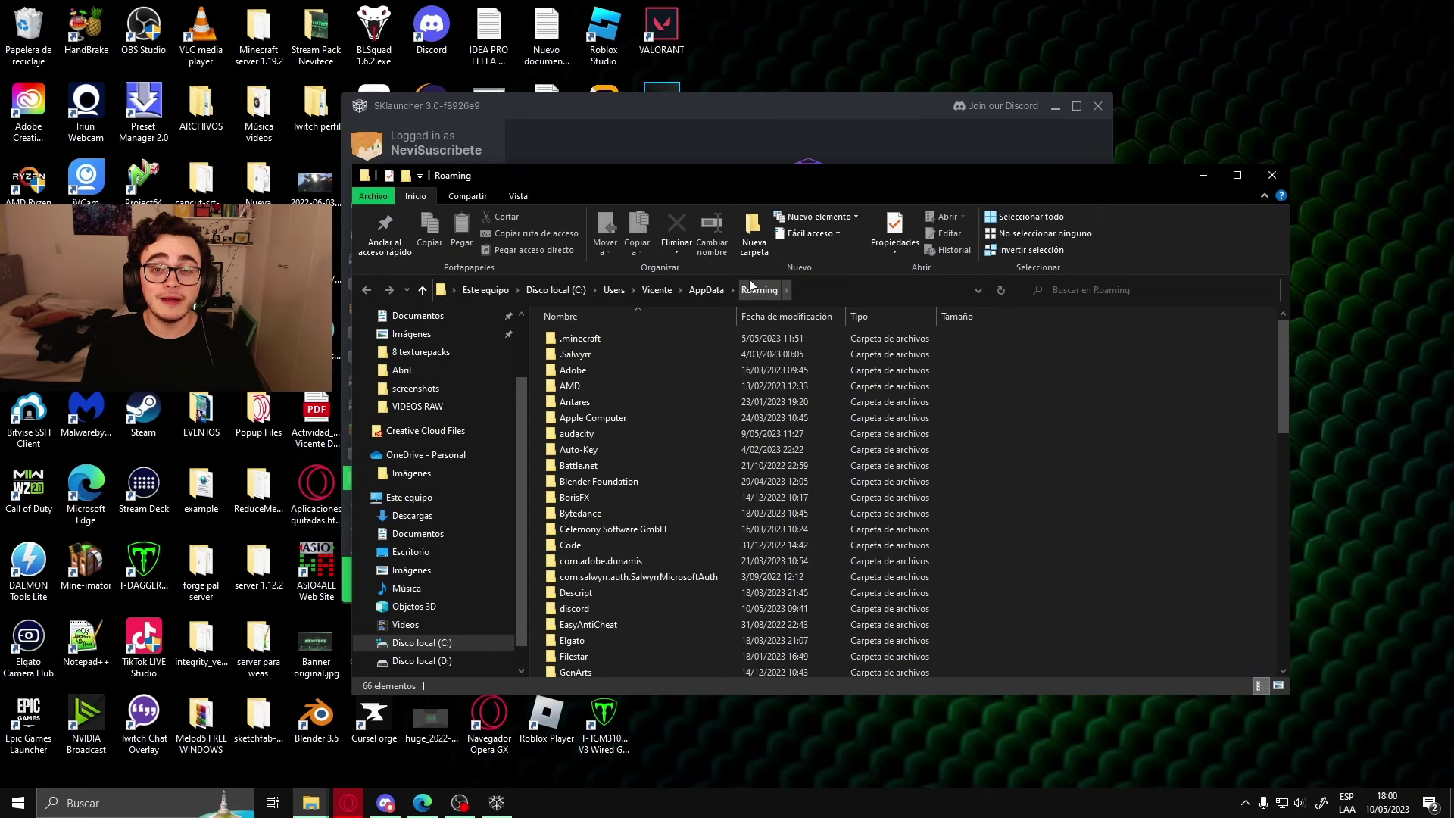
# Delete all the old mod files from the mods folder inside .minecraft
pyautogui.doubleClick(578, 337)
pyautogui.doubleClick(633, 465)
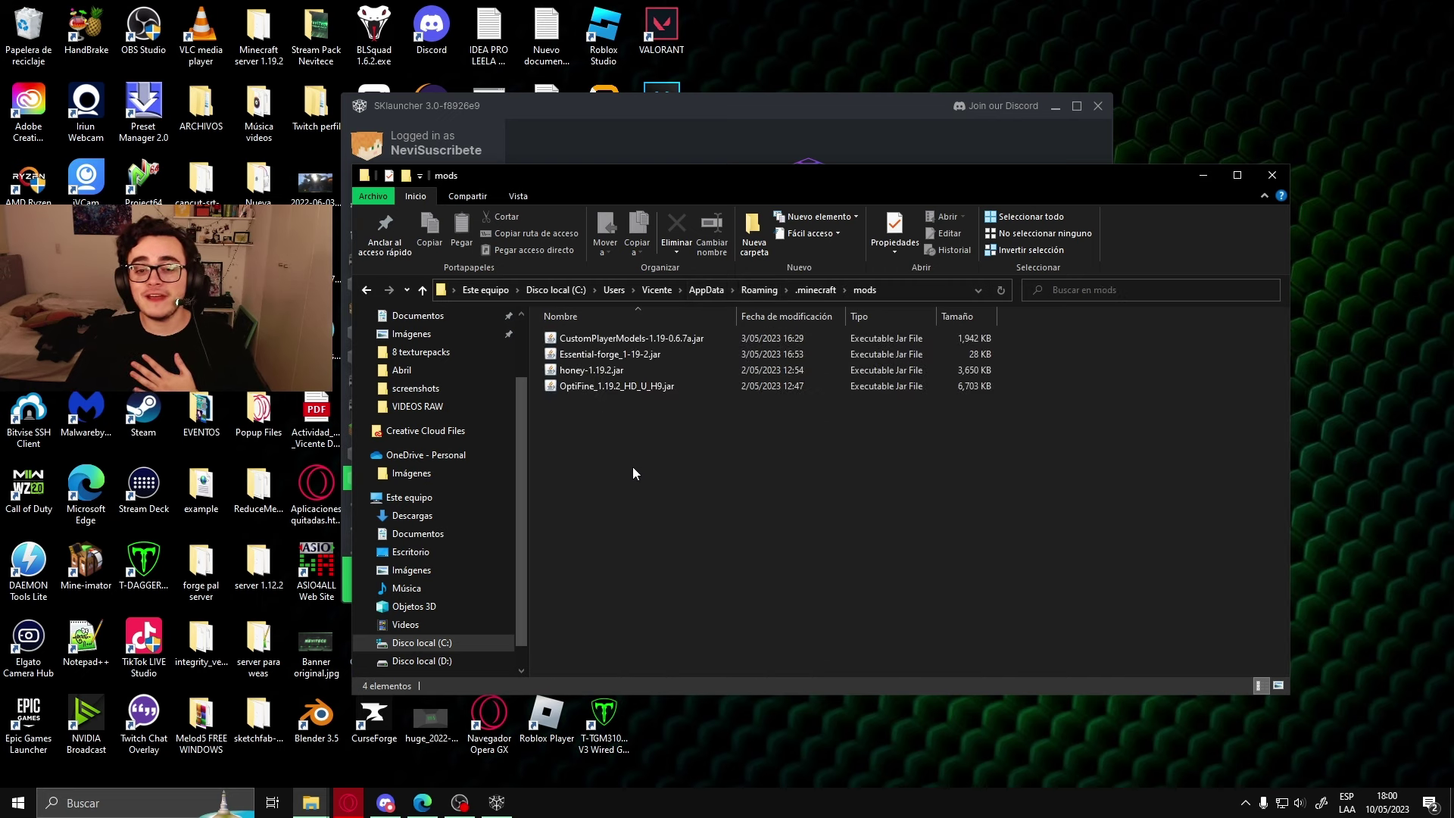
pyautogui.moveTo(577, 509); pyautogui.dragTo(674, 318)
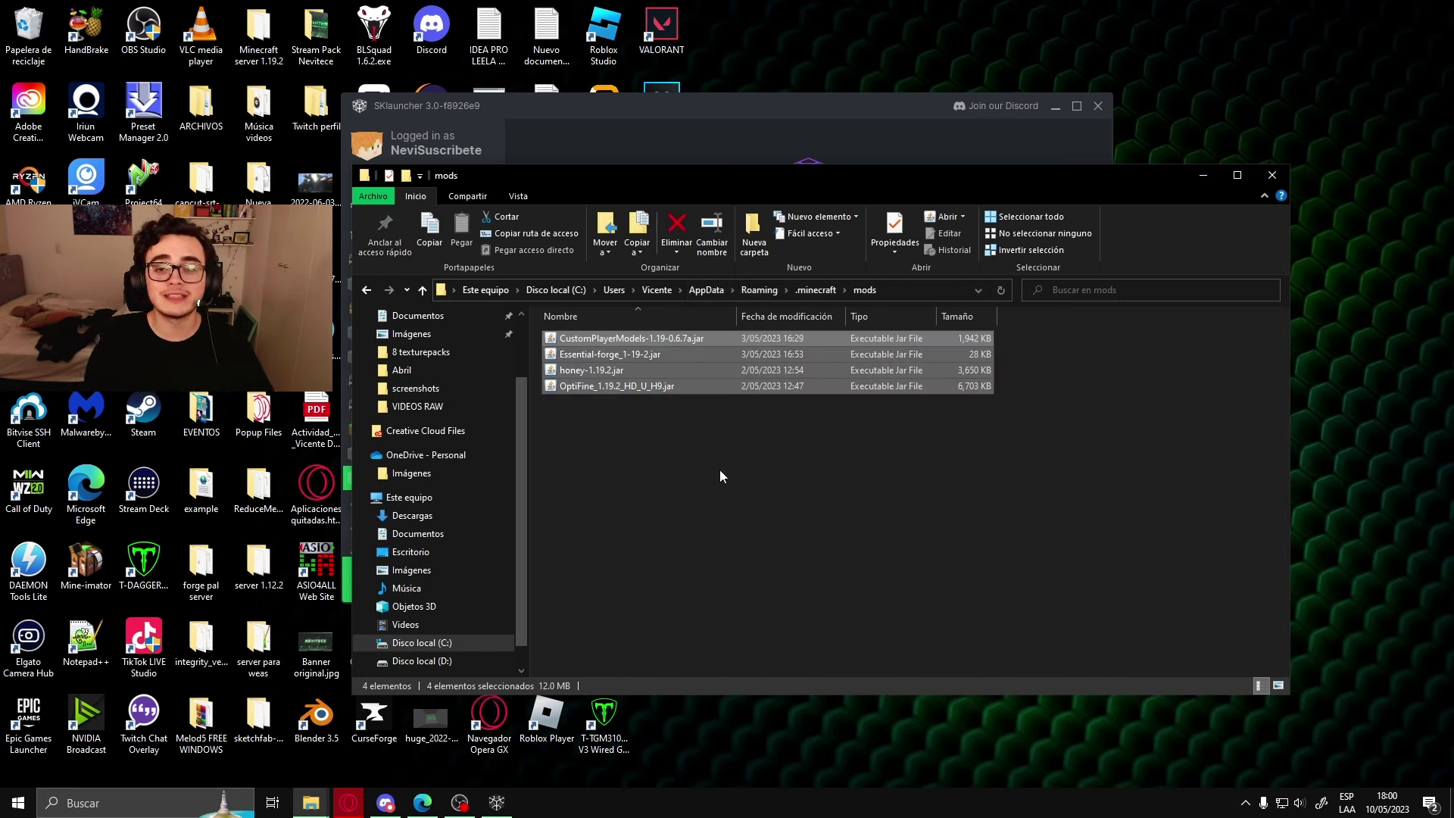
pyautogui.press('Delete')
# Launch Minecraft with the Boosted FPS profile from SKlauncher, then close the game at its main menu
pyautogui.click(766, 123)
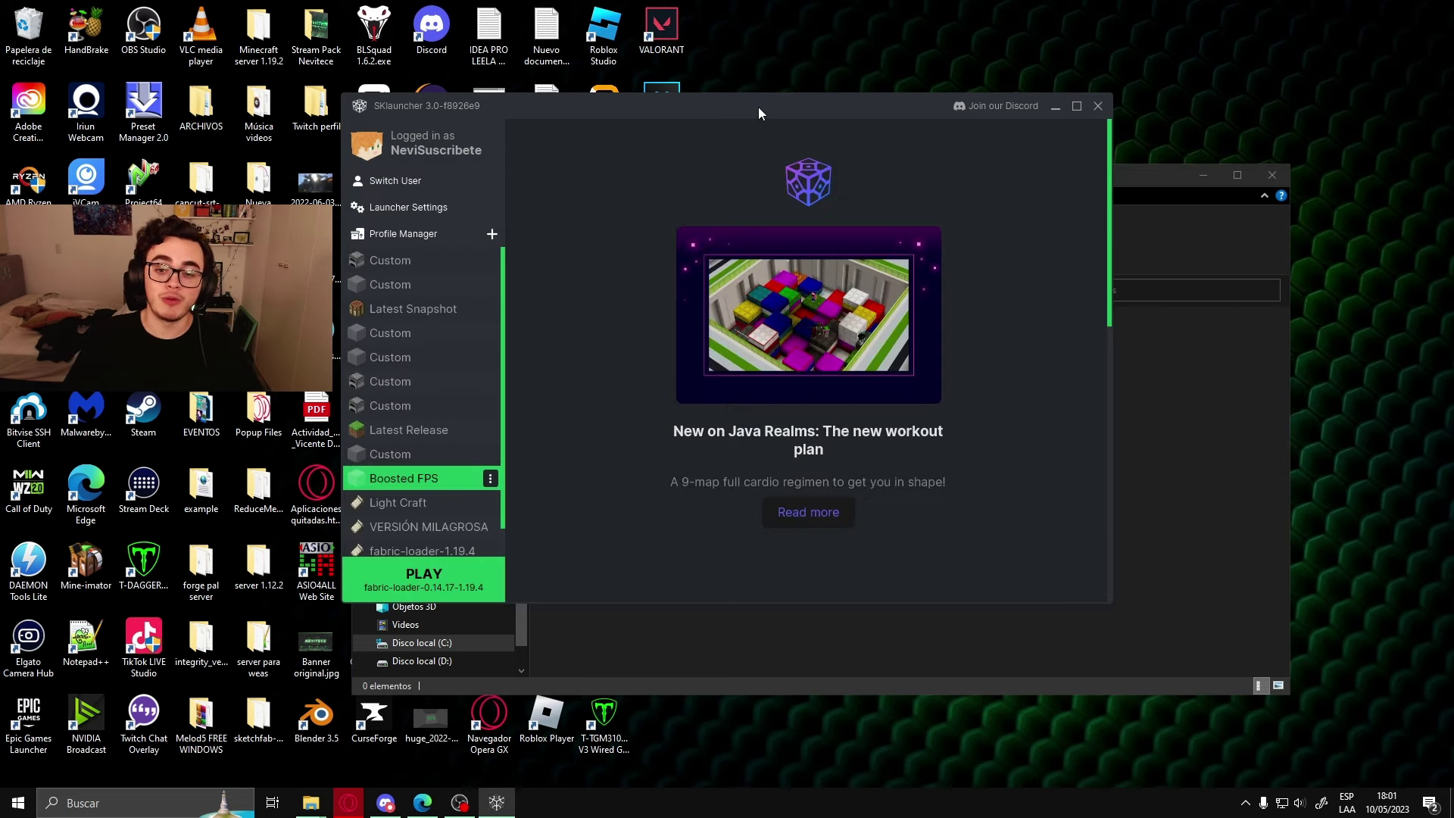
pyautogui.click(431, 580)
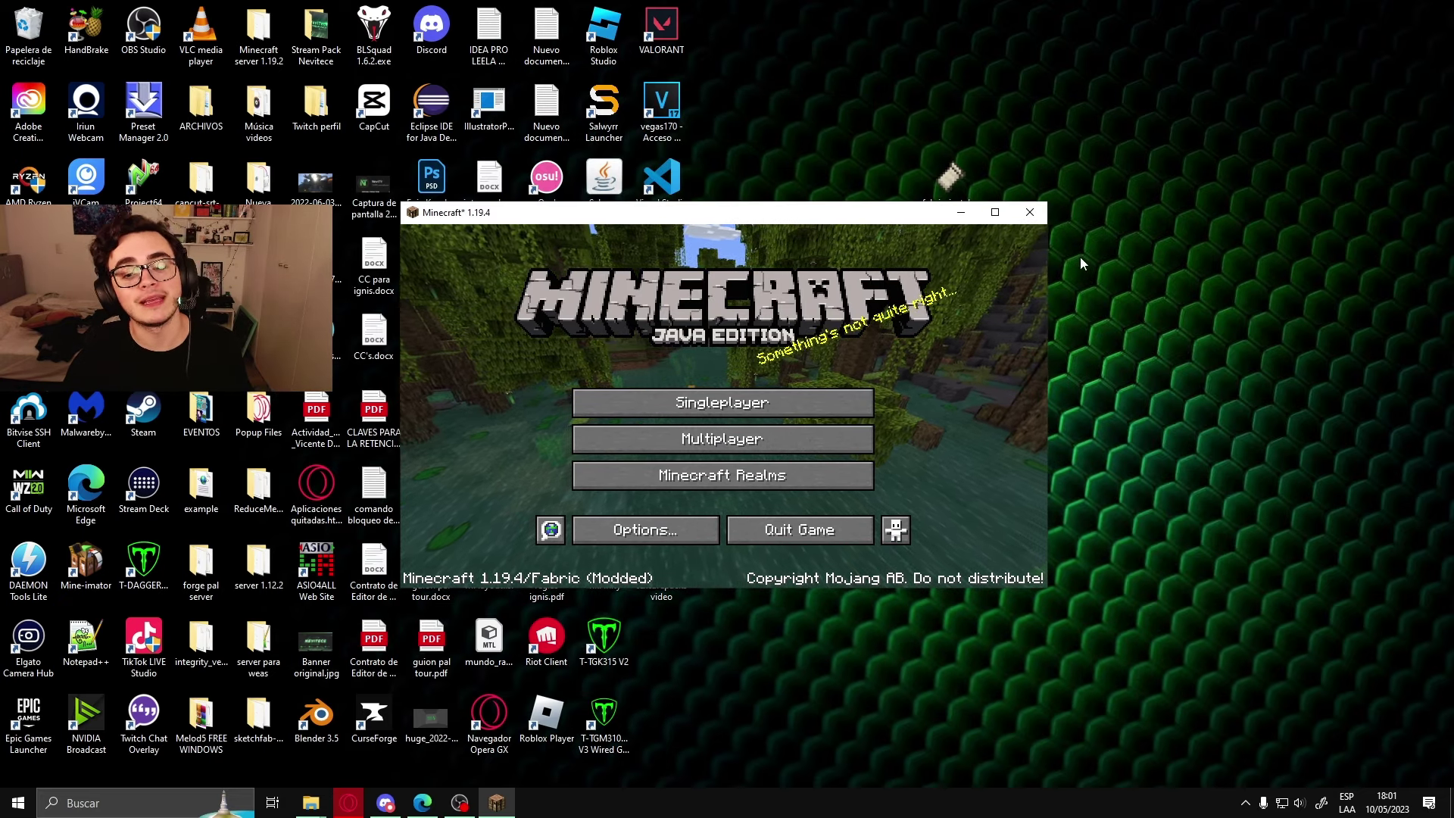
pyautogui.click(1036, 214)
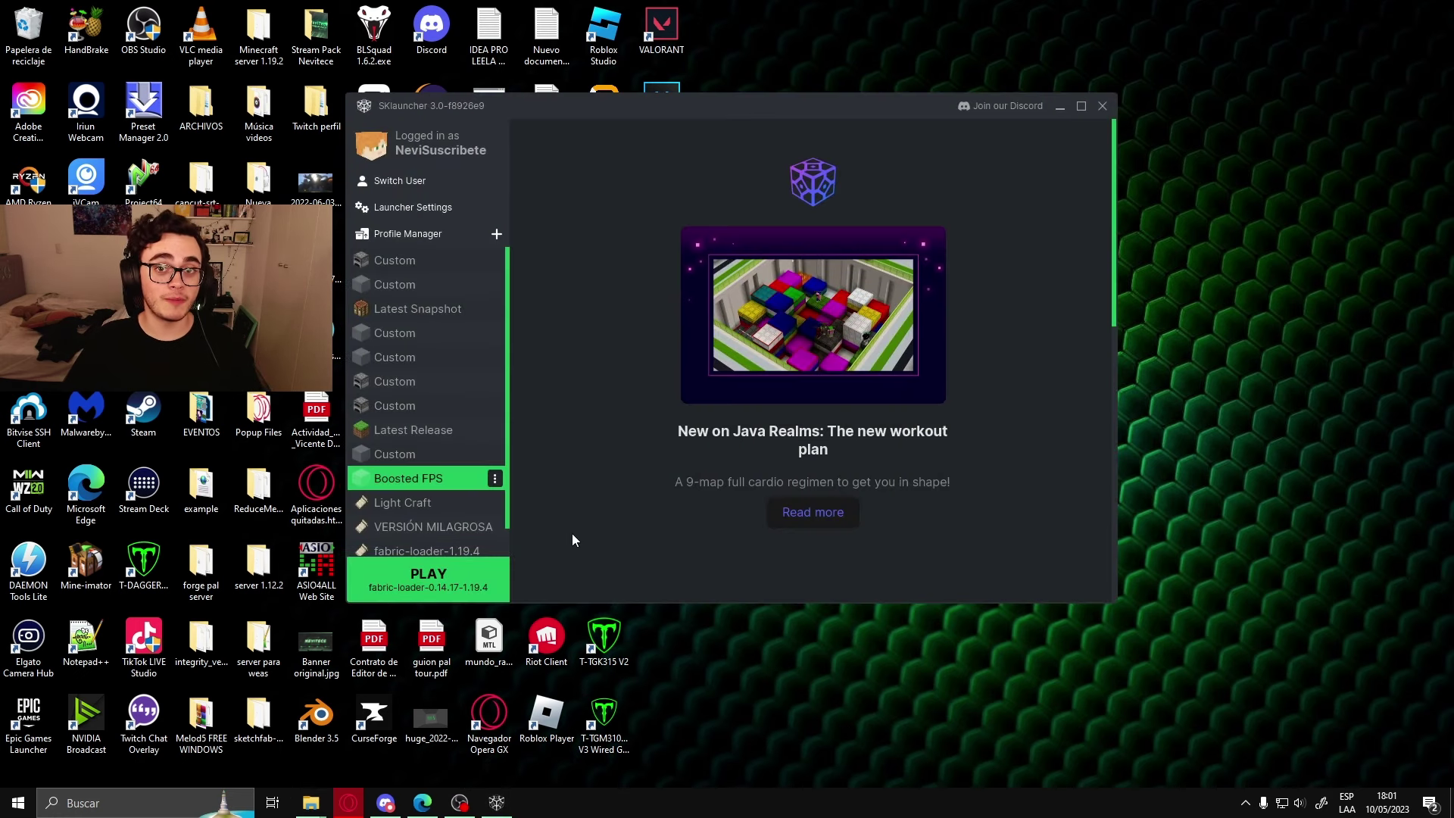
# Open the mods folder inside %appdata%'s .minecraft folder and minimize the SKlauncher window behind it
pyautogui.click(119, 805)
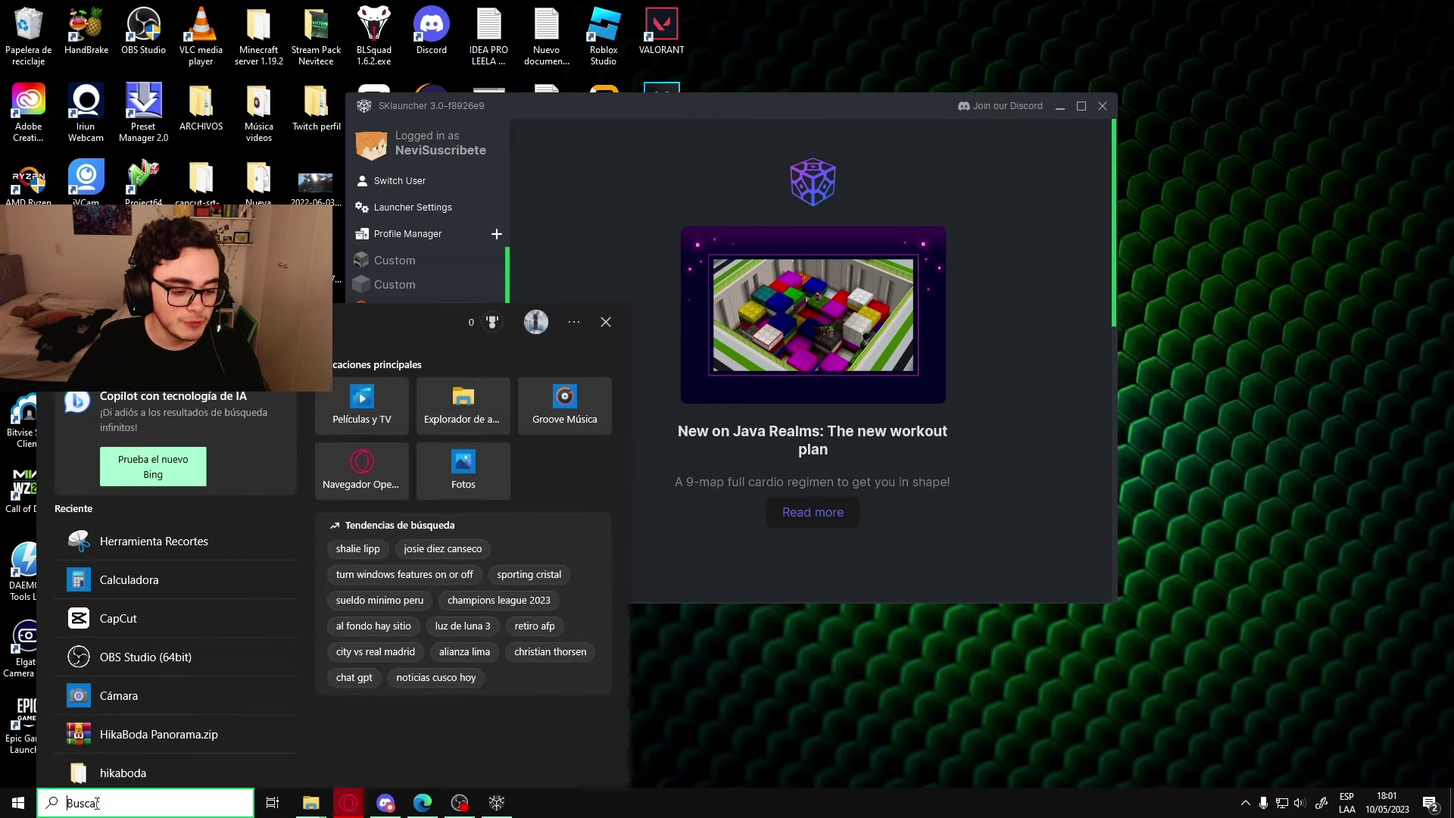
pyautogui.write('%appdata%')
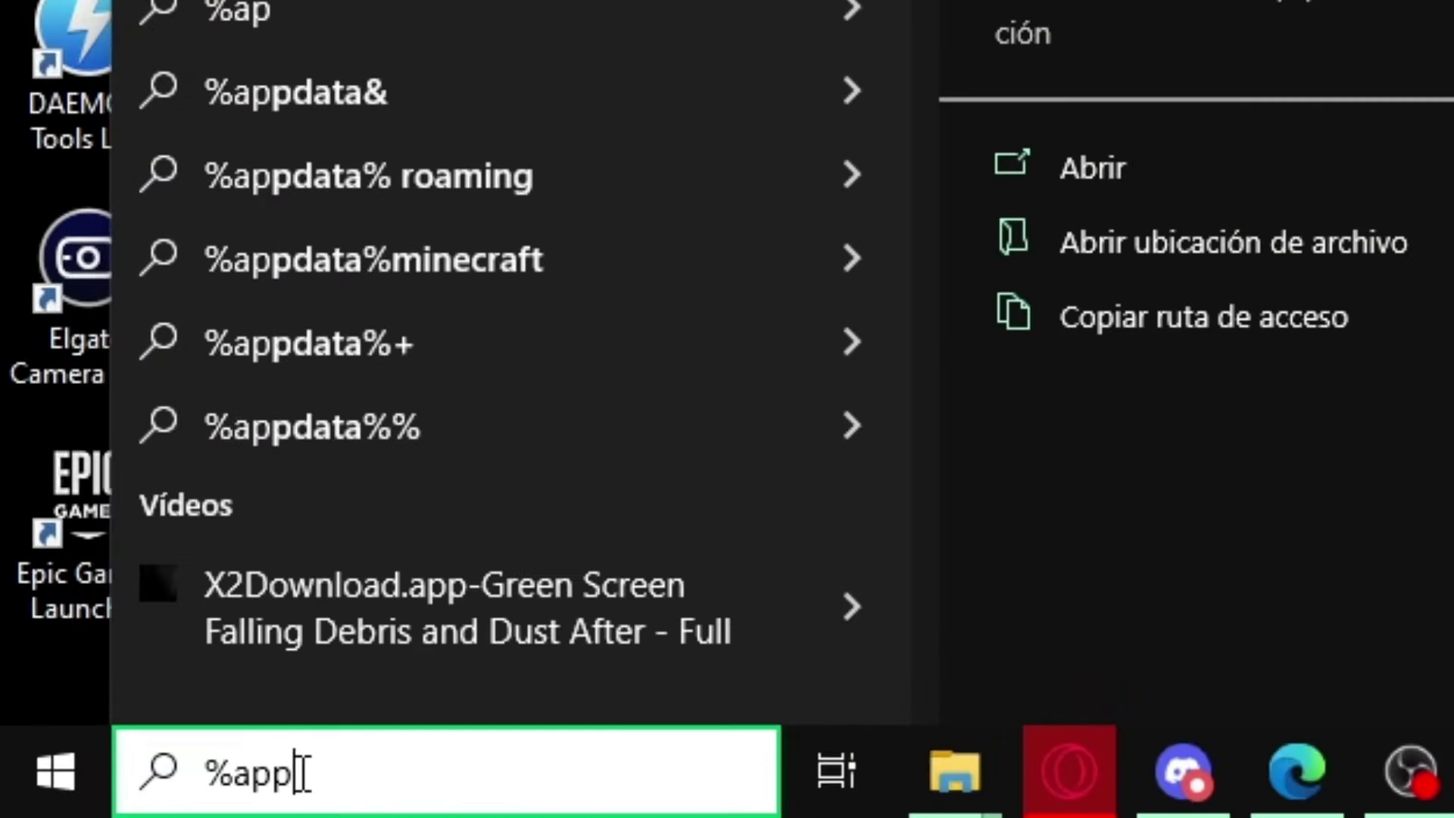
pyautogui.press('Return')
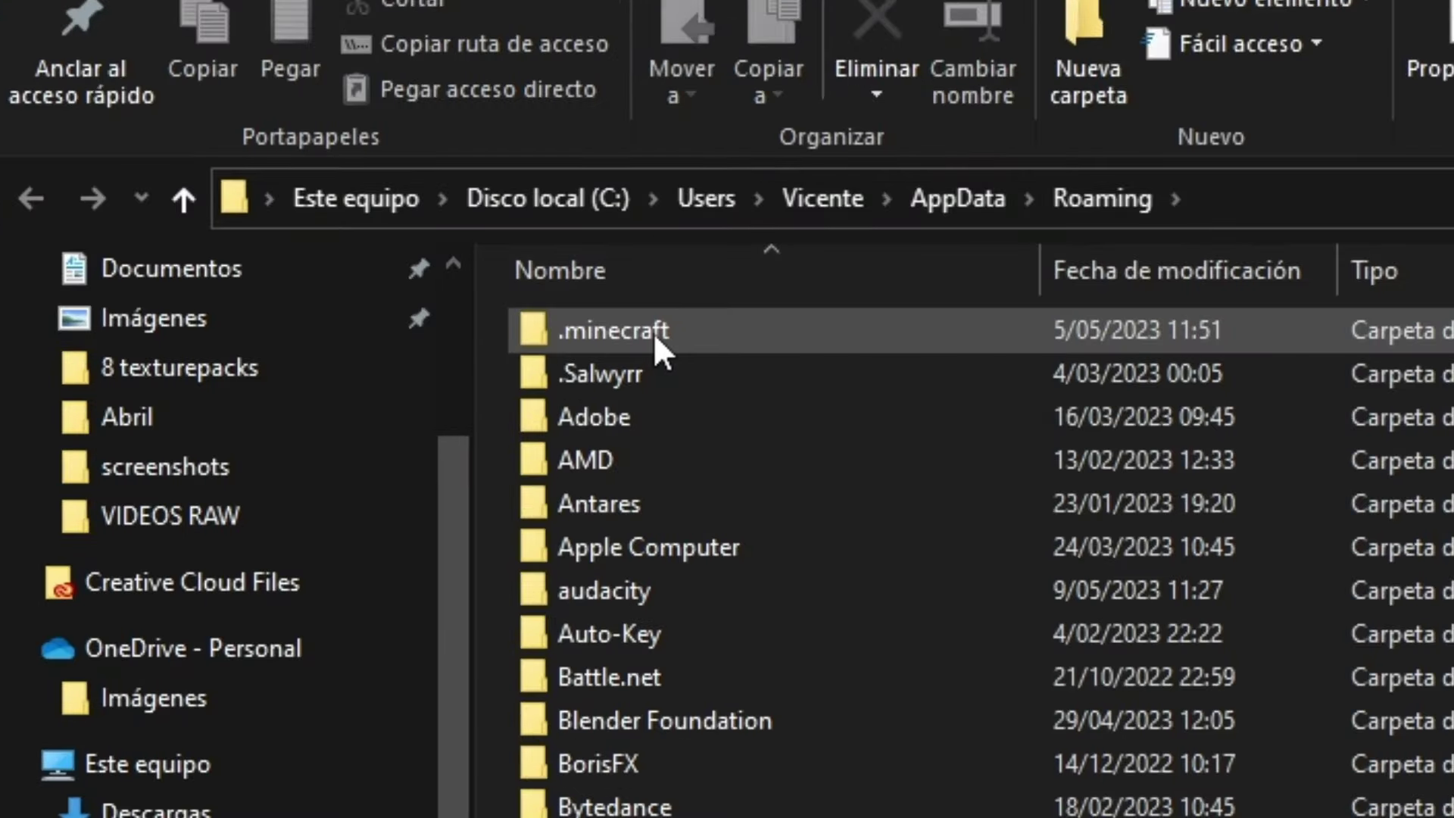
pyautogui.doubleClick(648, 332)
pyautogui.scroll(-4, 612, 500)
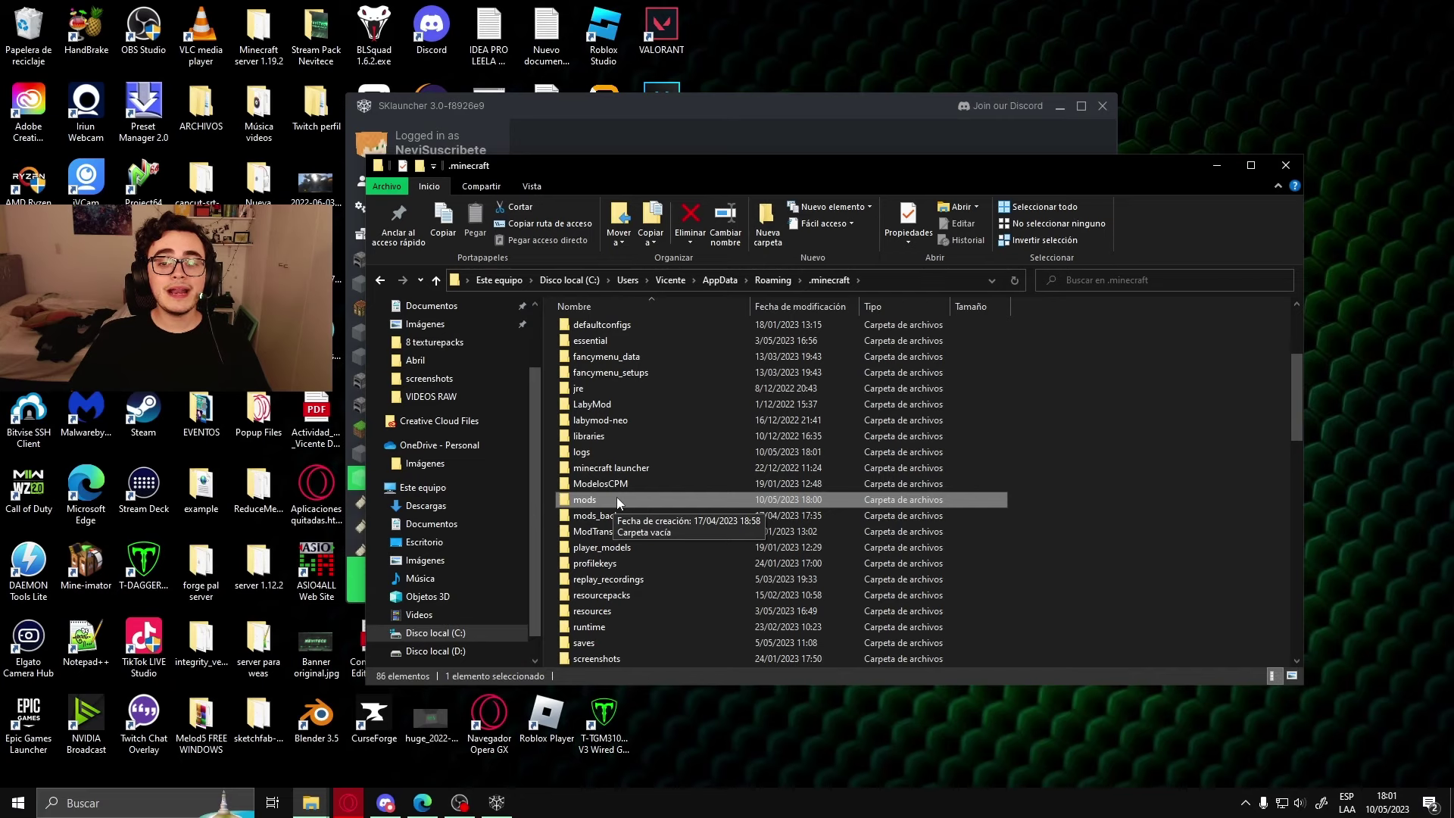
pyautogui.doubleClick(645, 419)
pyautogui.click(1060, 106)
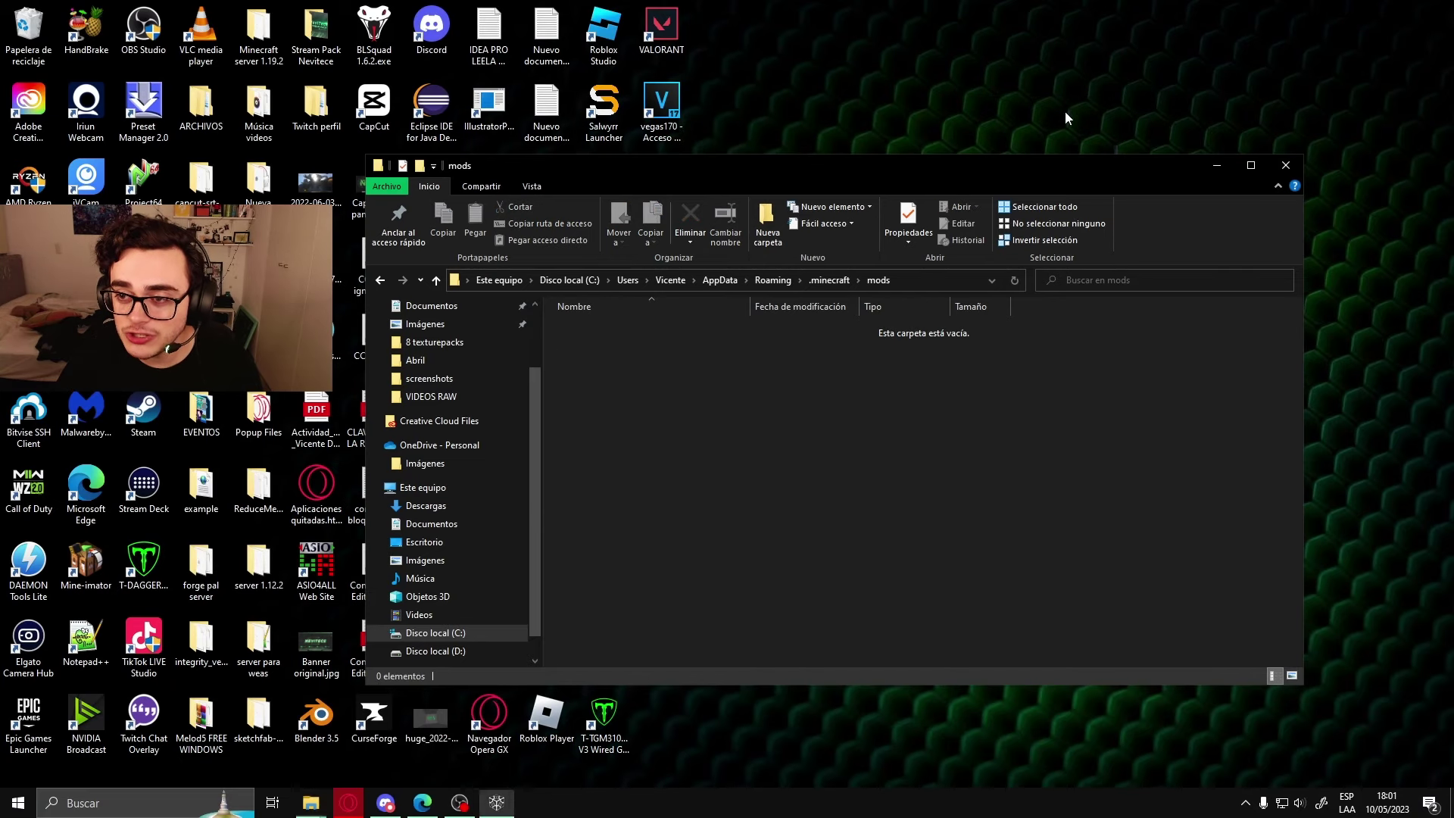
pyautogui.moveTo(1123, 166); pyautogui.dragTo(983, 166)
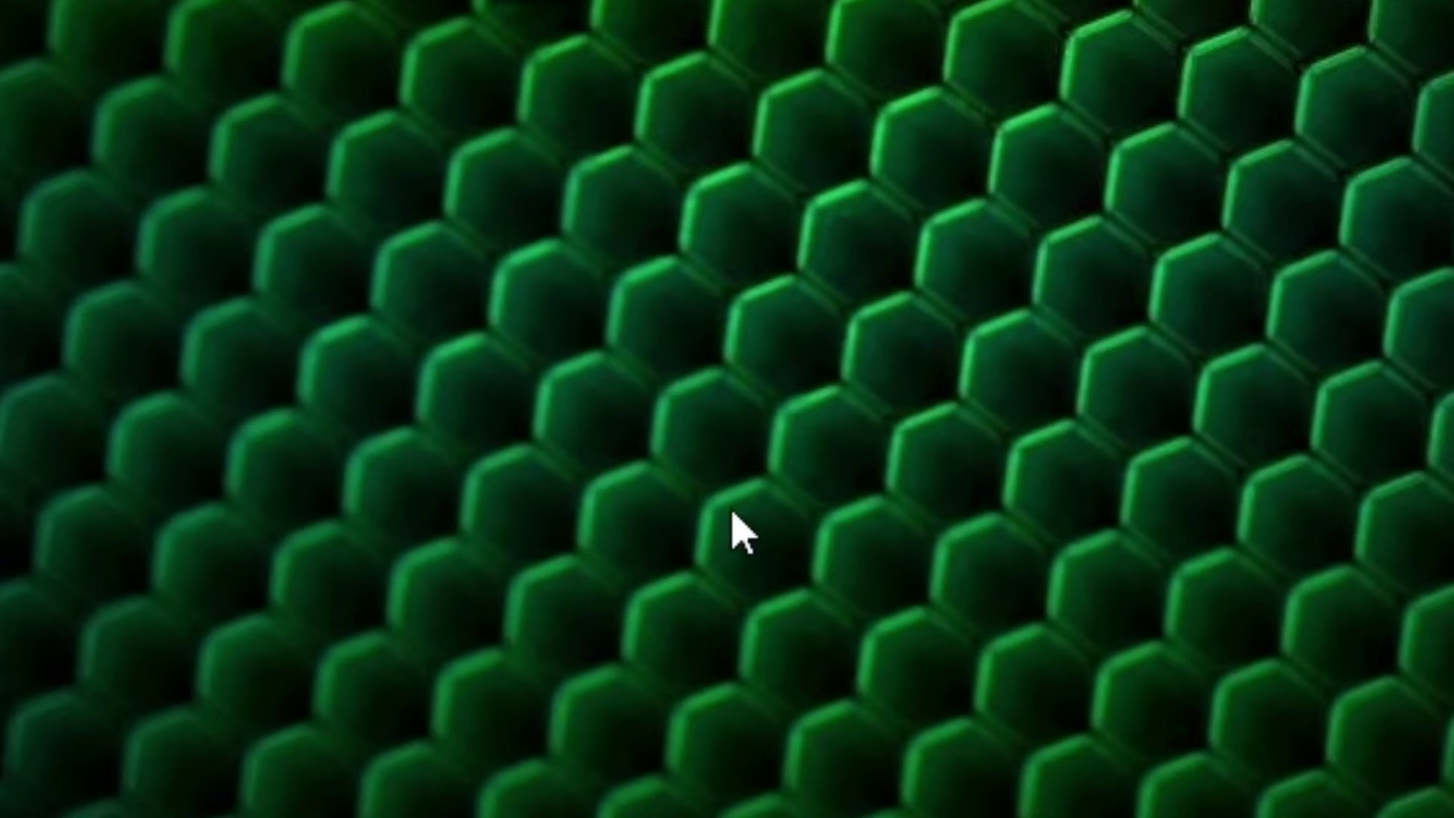
pyautogui.moveTo(924, 730); pyautogui.dragTo(389, 253)
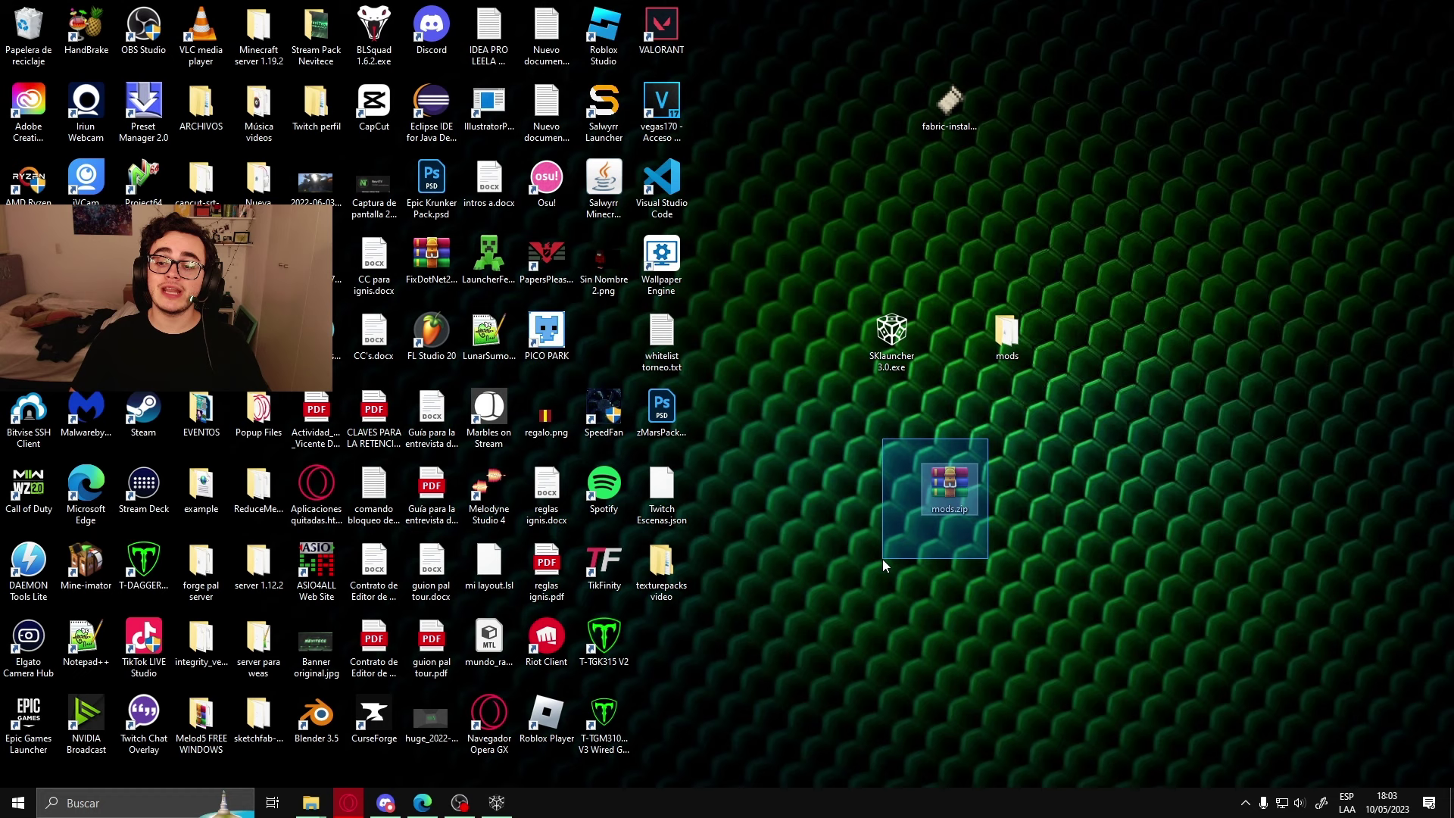
pyautogui.moveTo(882, 559); pyautogui.dragTo(889, 558)
pyautogui.click(889, 557)
pyautogui.moveTo(991, 452); pyautogui.dragTo(900, 526)
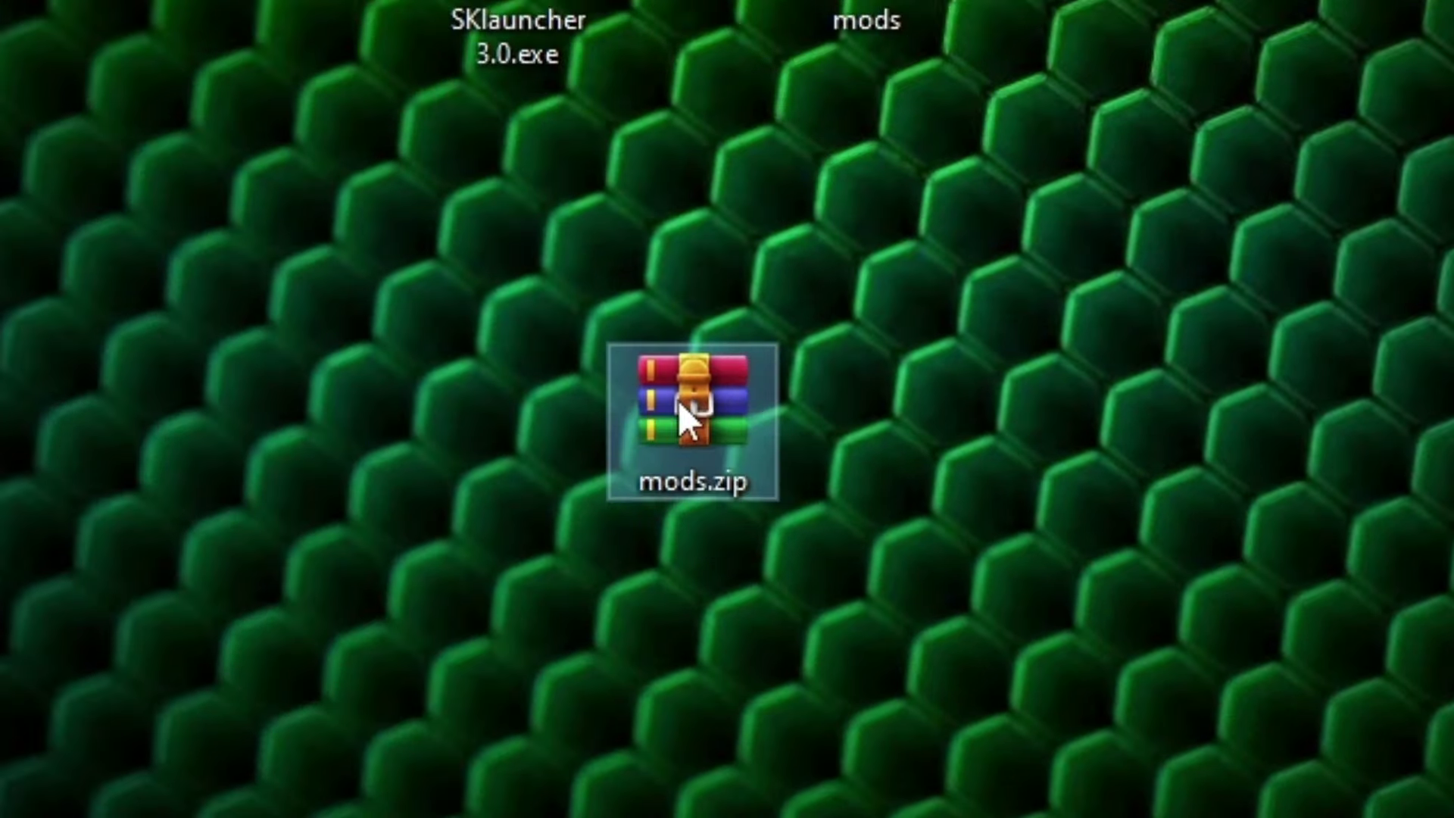
pyautogui.rightClick(679, 400)
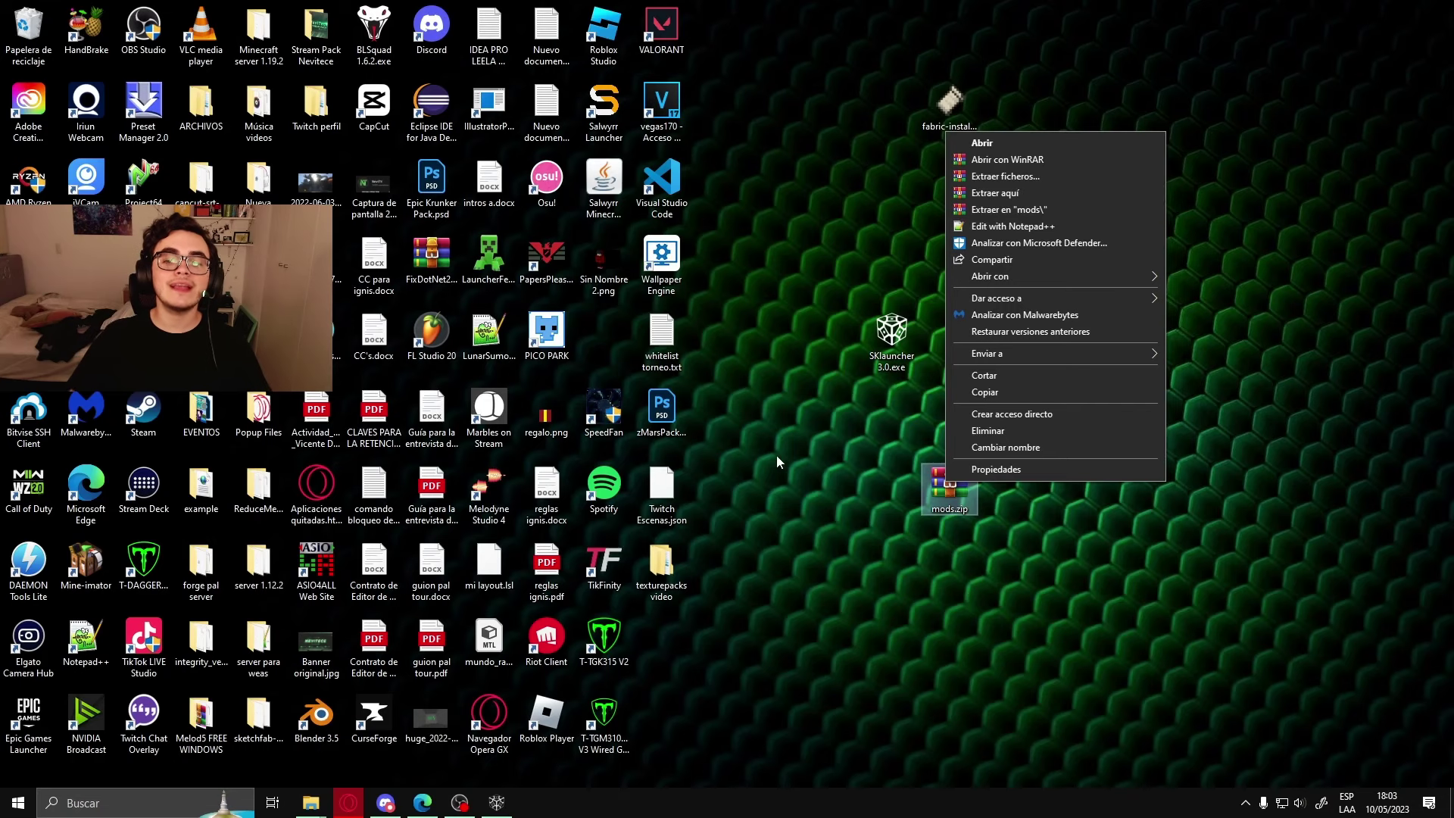
pyautogui.click(739, 359)
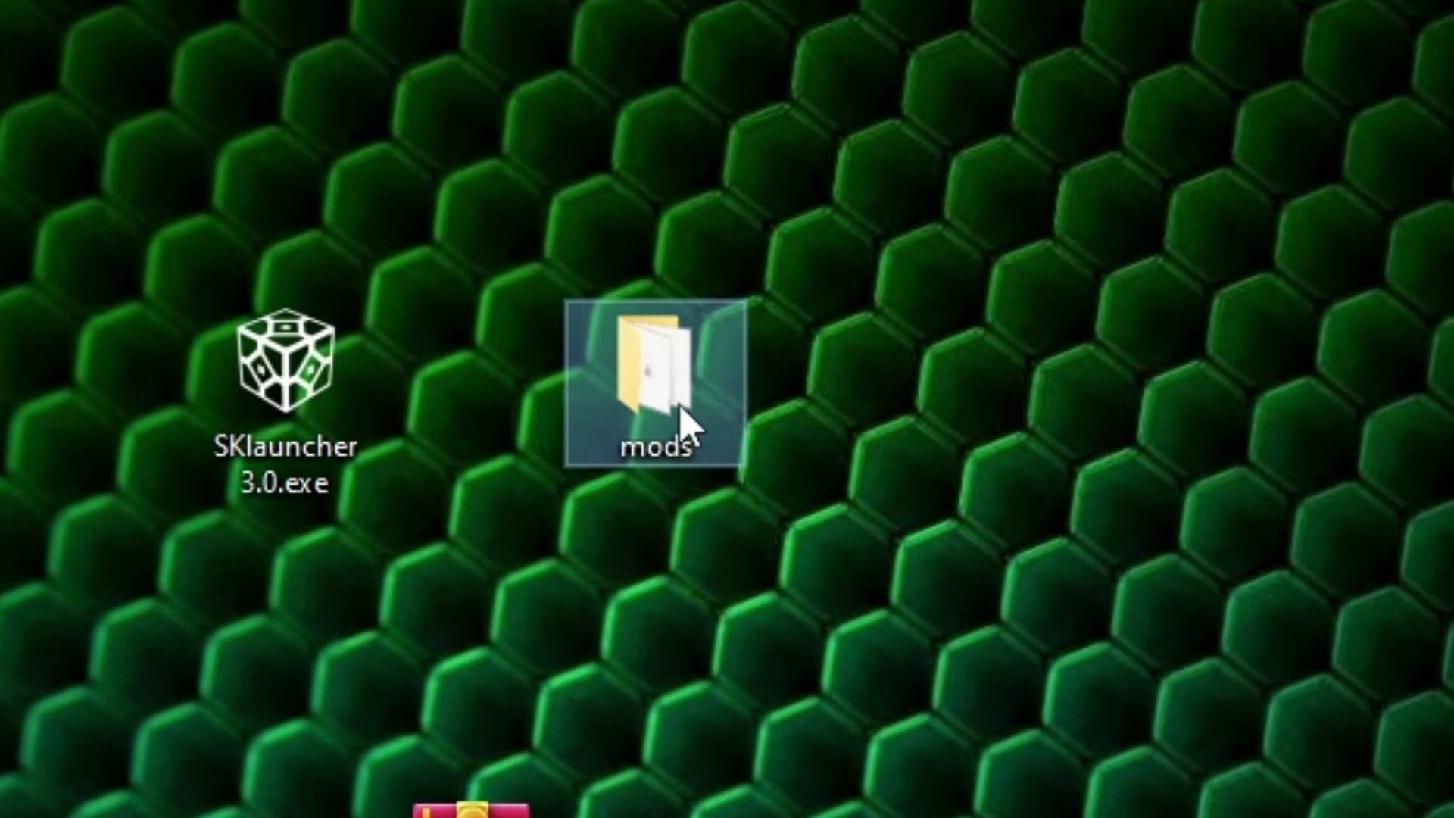
# Open the extracted mods folder from the desktop and place its window beside the .minecraft mods folder window
pyautogui.moveTo(1013, 336); pyautogui.dragTo(1064, 337)
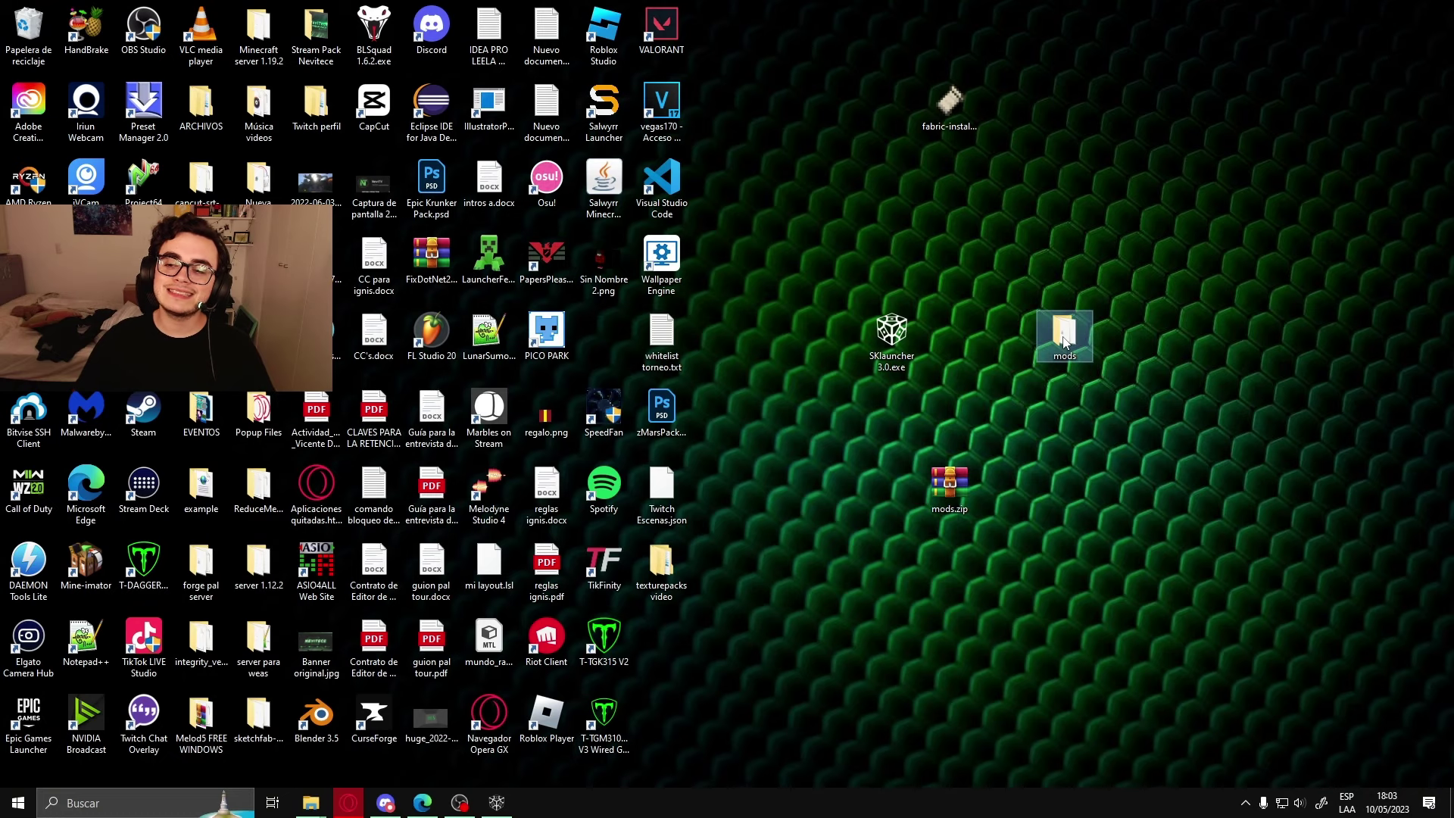
pyautogui.doubleClick(1064, 336)
pyautogui.moveTo(363, 148); pyautogui.dragTo(1085, 129)
pyautogui.moveTo(311, 801)
pyautogui.click(428, 734)
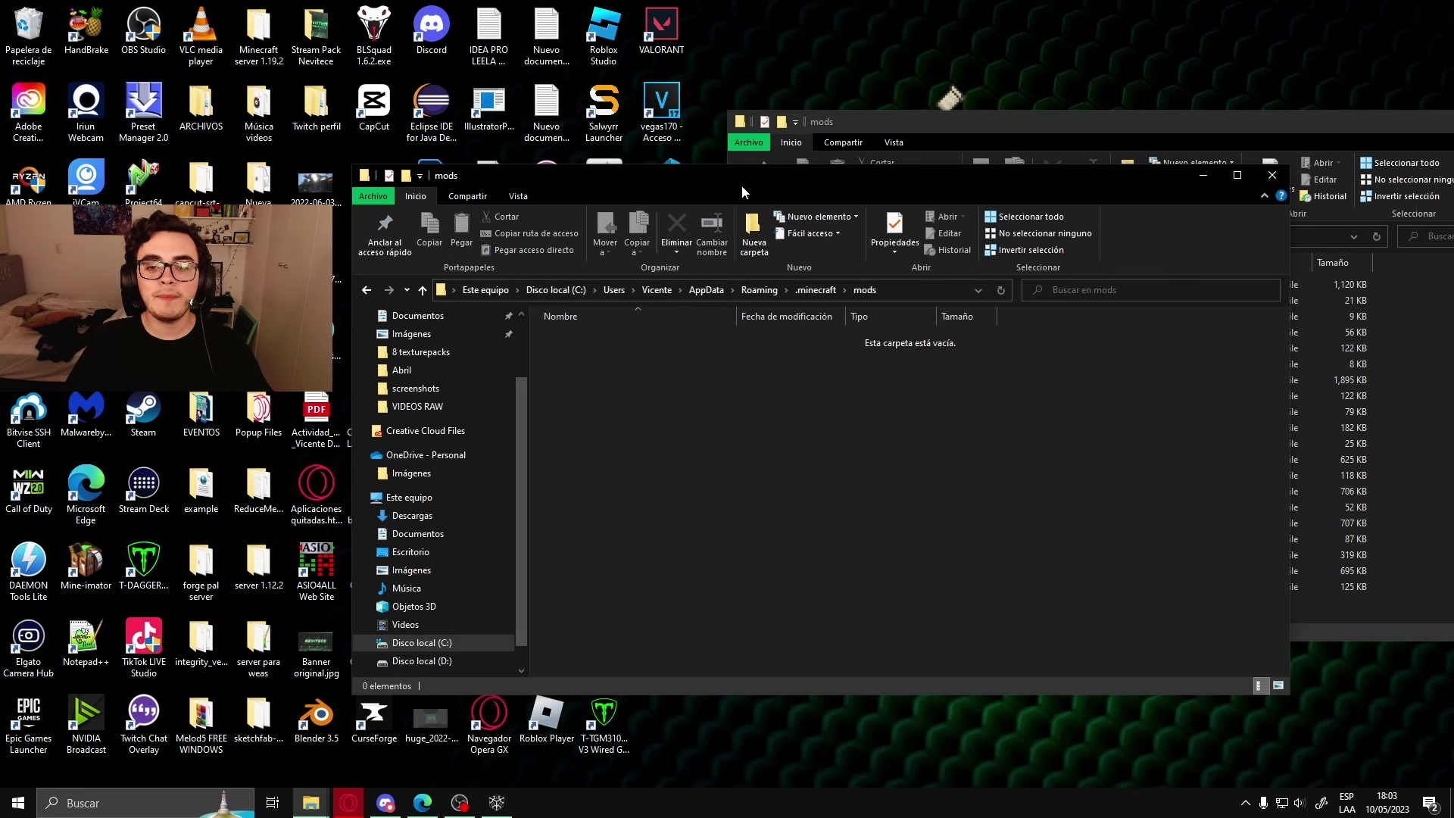
pyautogui.moveTo(742, 190); pyautogui.dragTo(330, 127)
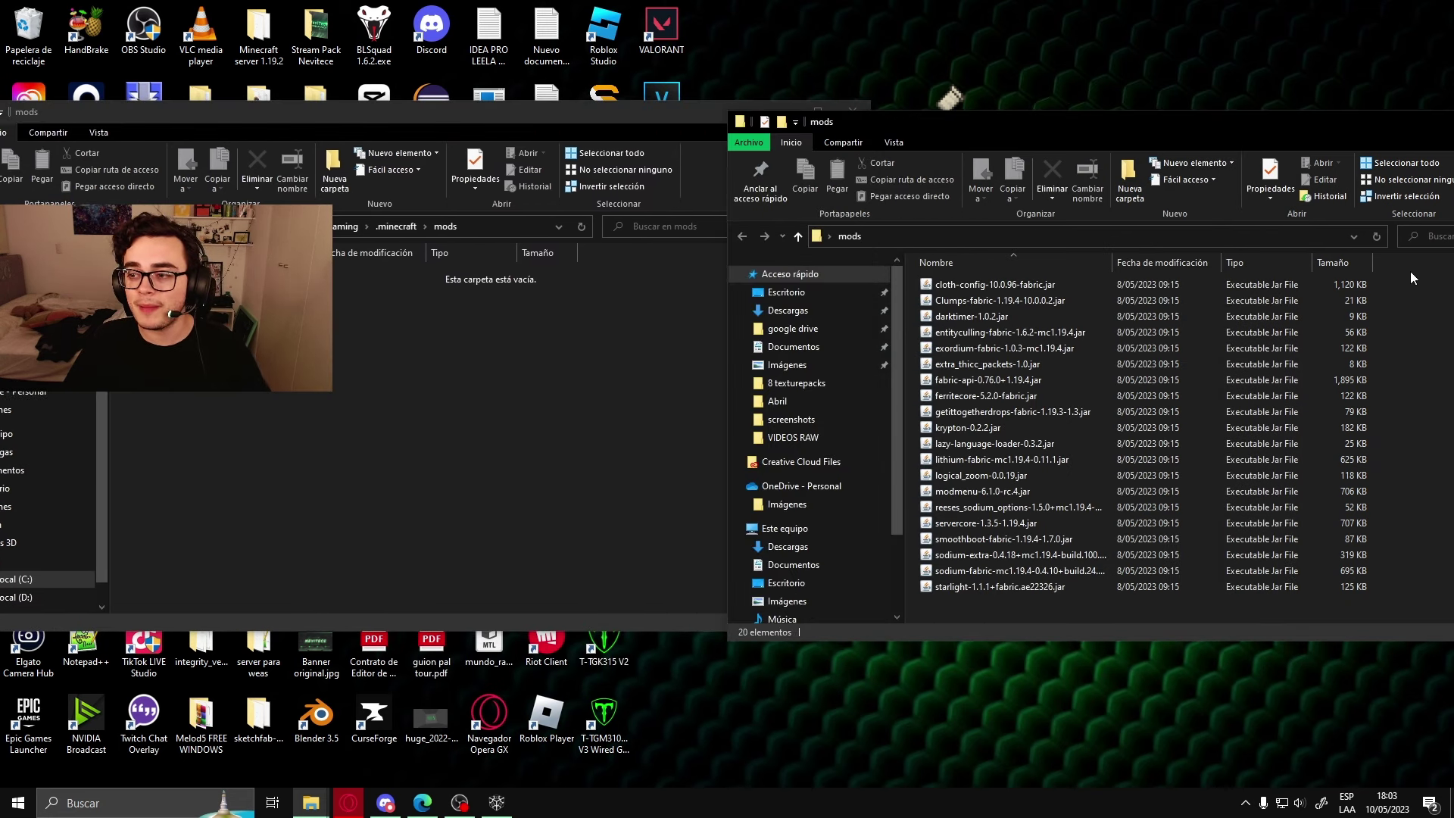
# Move all the mod .jar files from the extracted mods folder into the .minecraft mods folder
pyautogui.moveTo(1420, 290); pyautogui.dragTo(942, 610)
pyautogui.moveTo(472, 443); pyautogui.dragTo(473, 445)
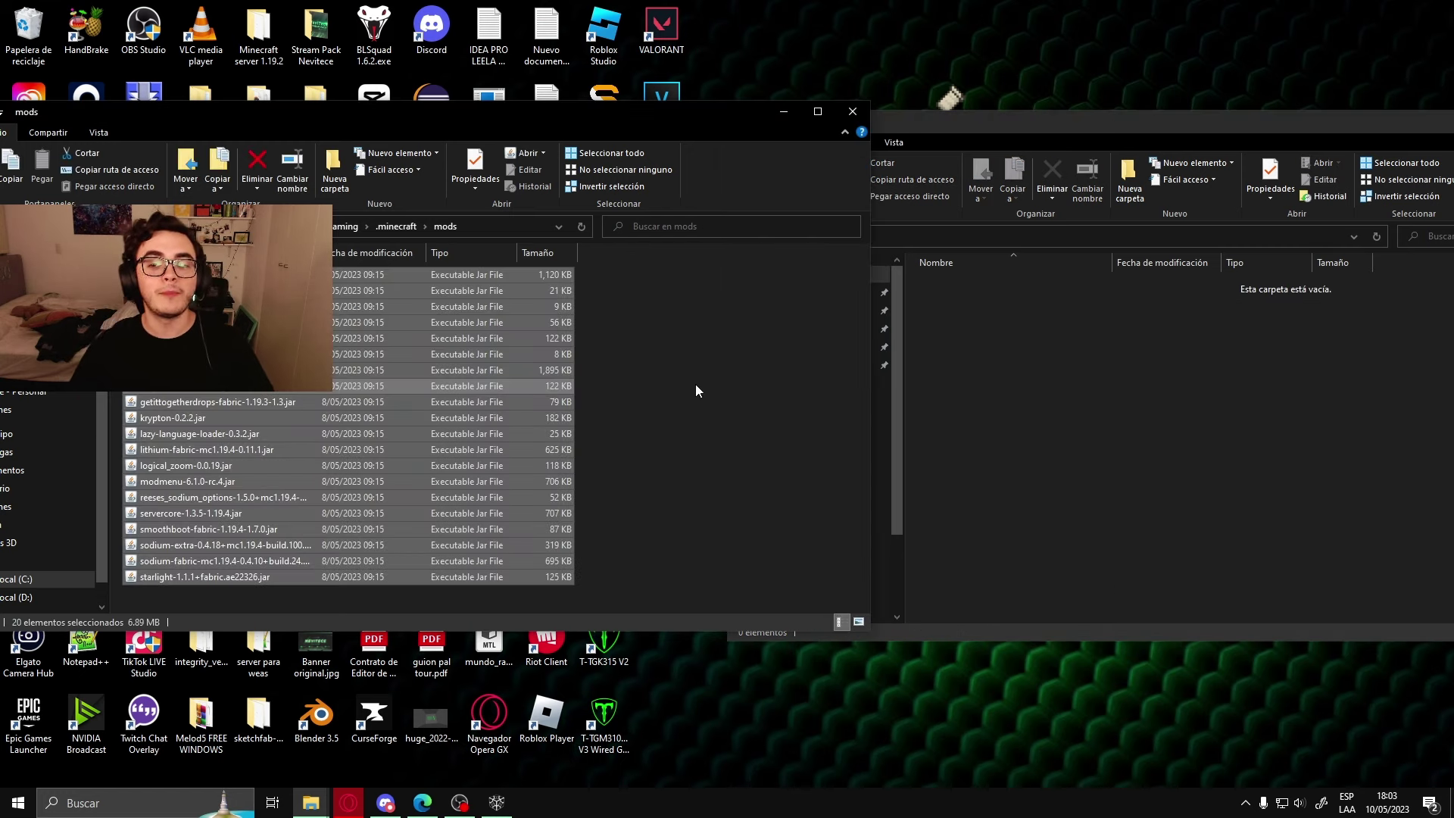
pyautogui.click(695, 385)
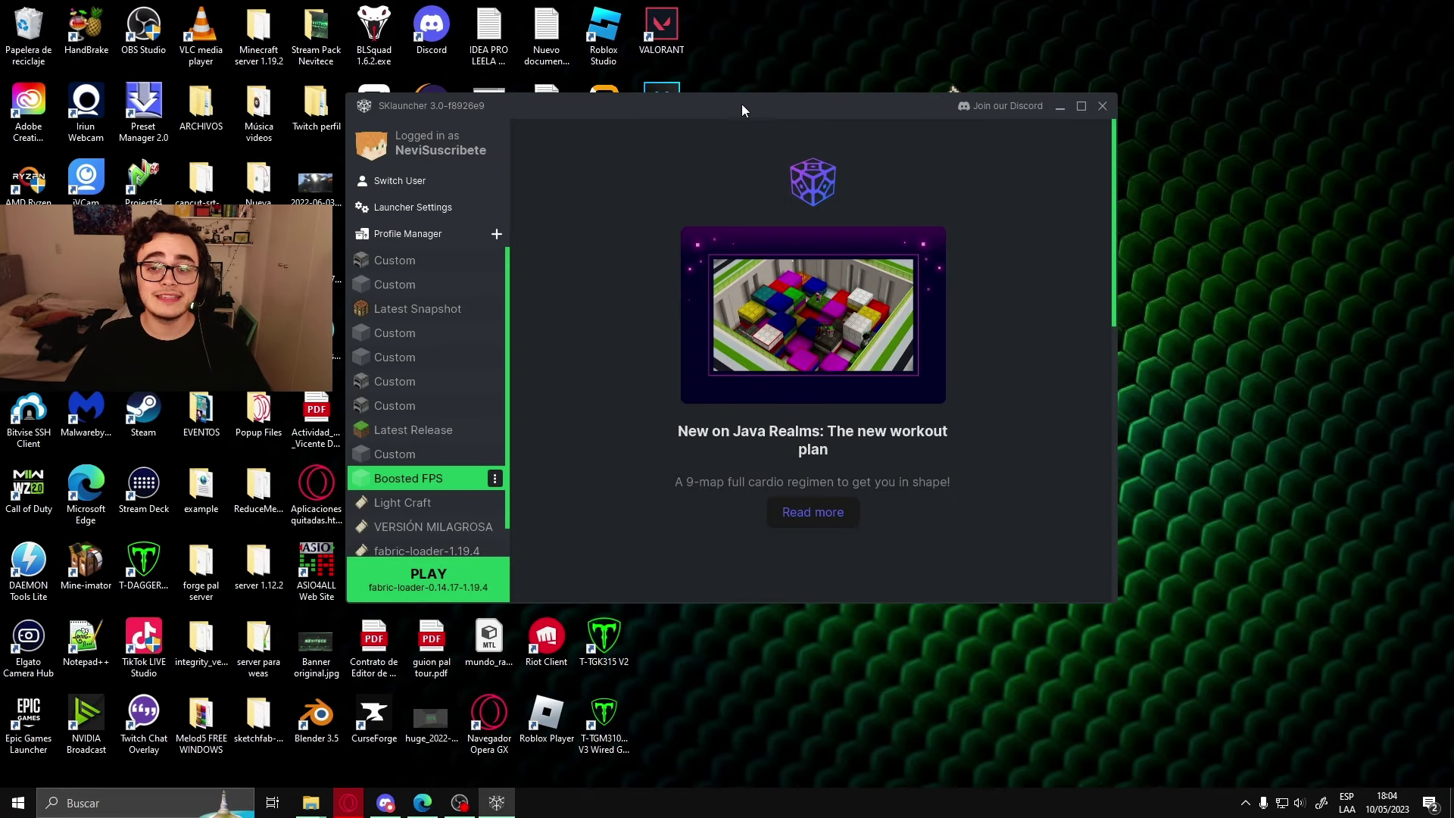
# Launch Minecraft from SKlauncher with the Boosted FPS profile on fabric-loader-0.14.17-1.19.4
pyautogui.moveTo(742, 110); pyautogui.dragTo(731, 113)
pyautogui.scroll(-1, 434, 452)
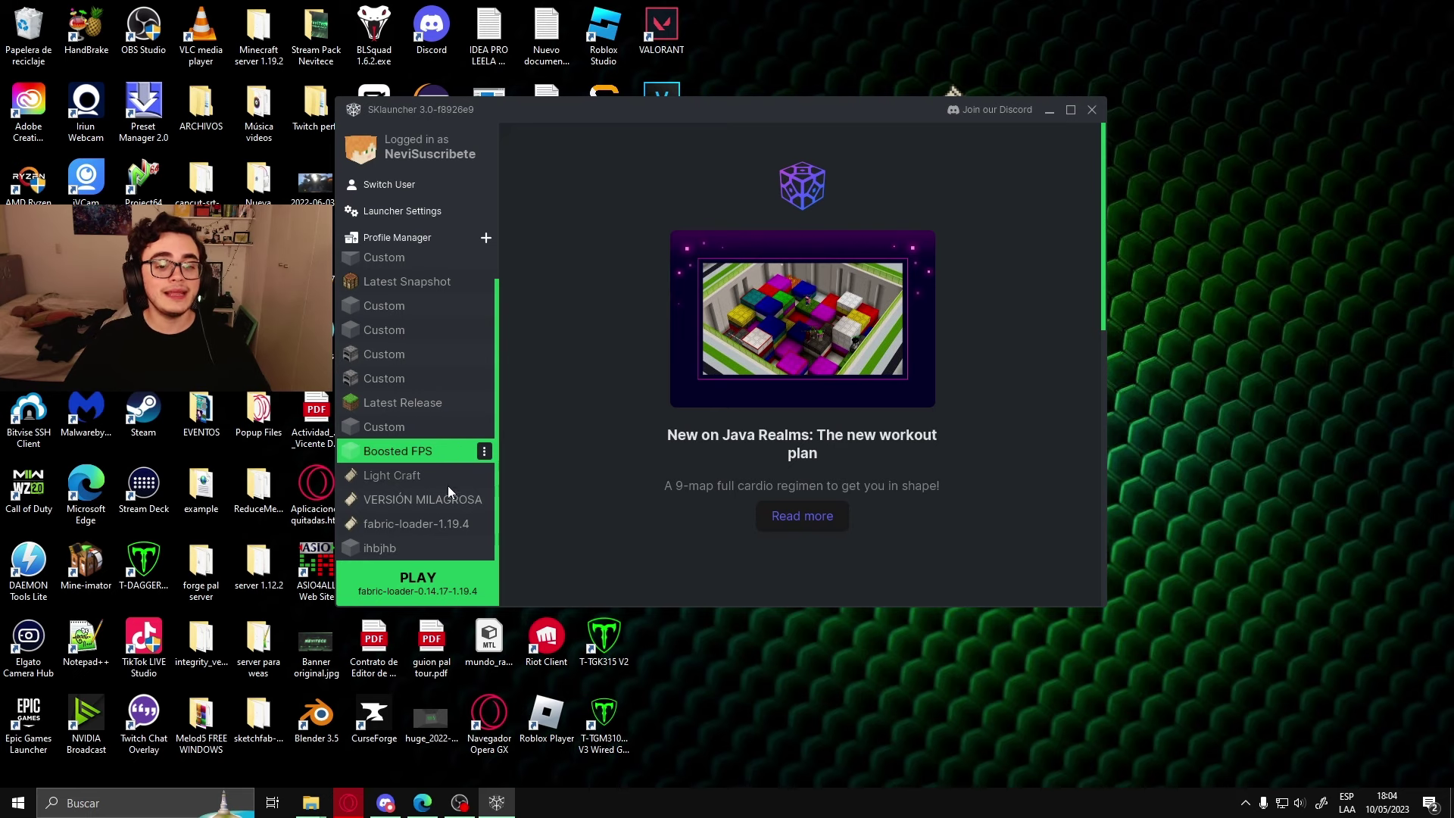
pyautogui.click(455, 595)
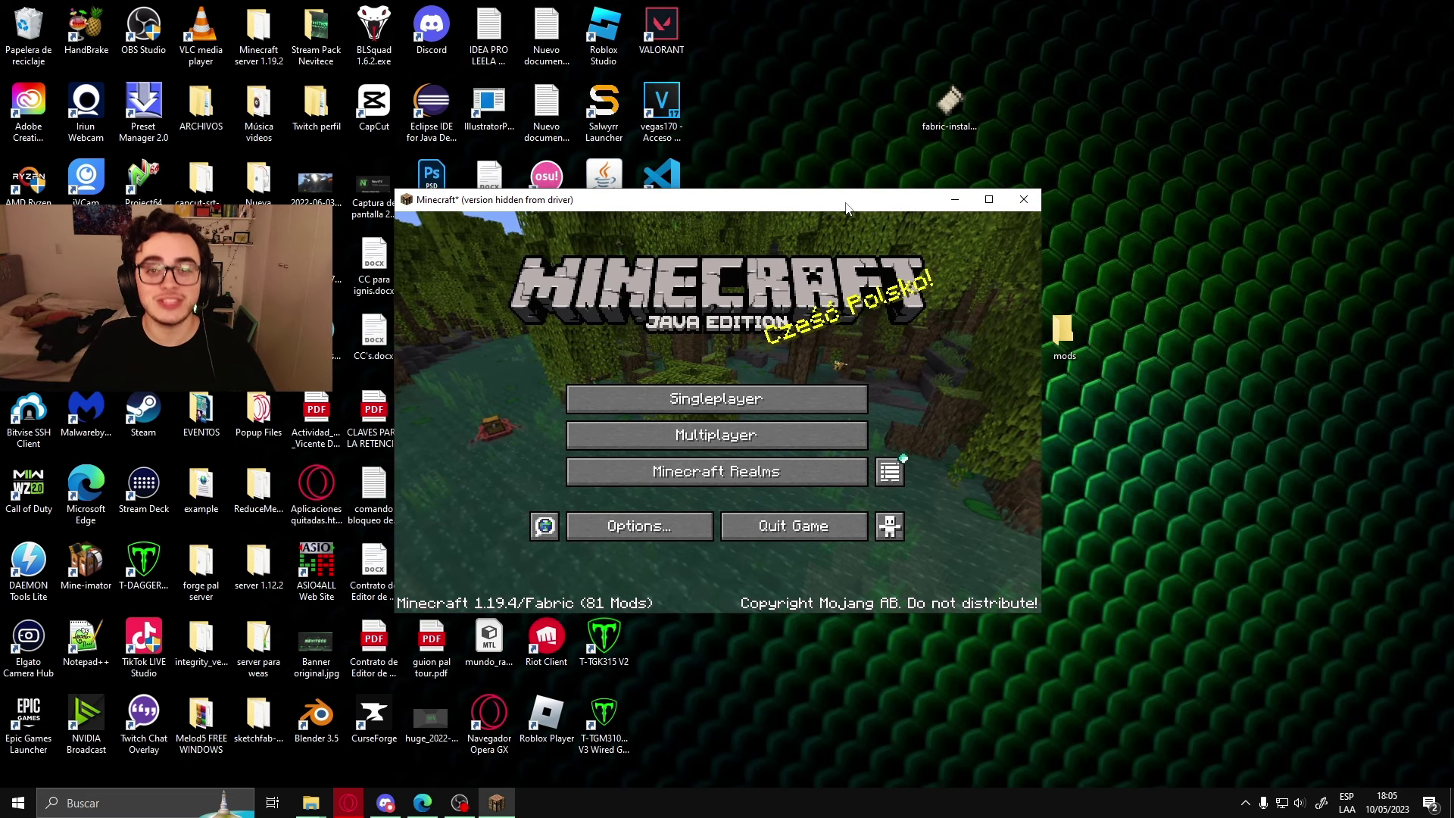
pyautogui.moveTo(846, 206); pyautogui.dragTo(830, 206)
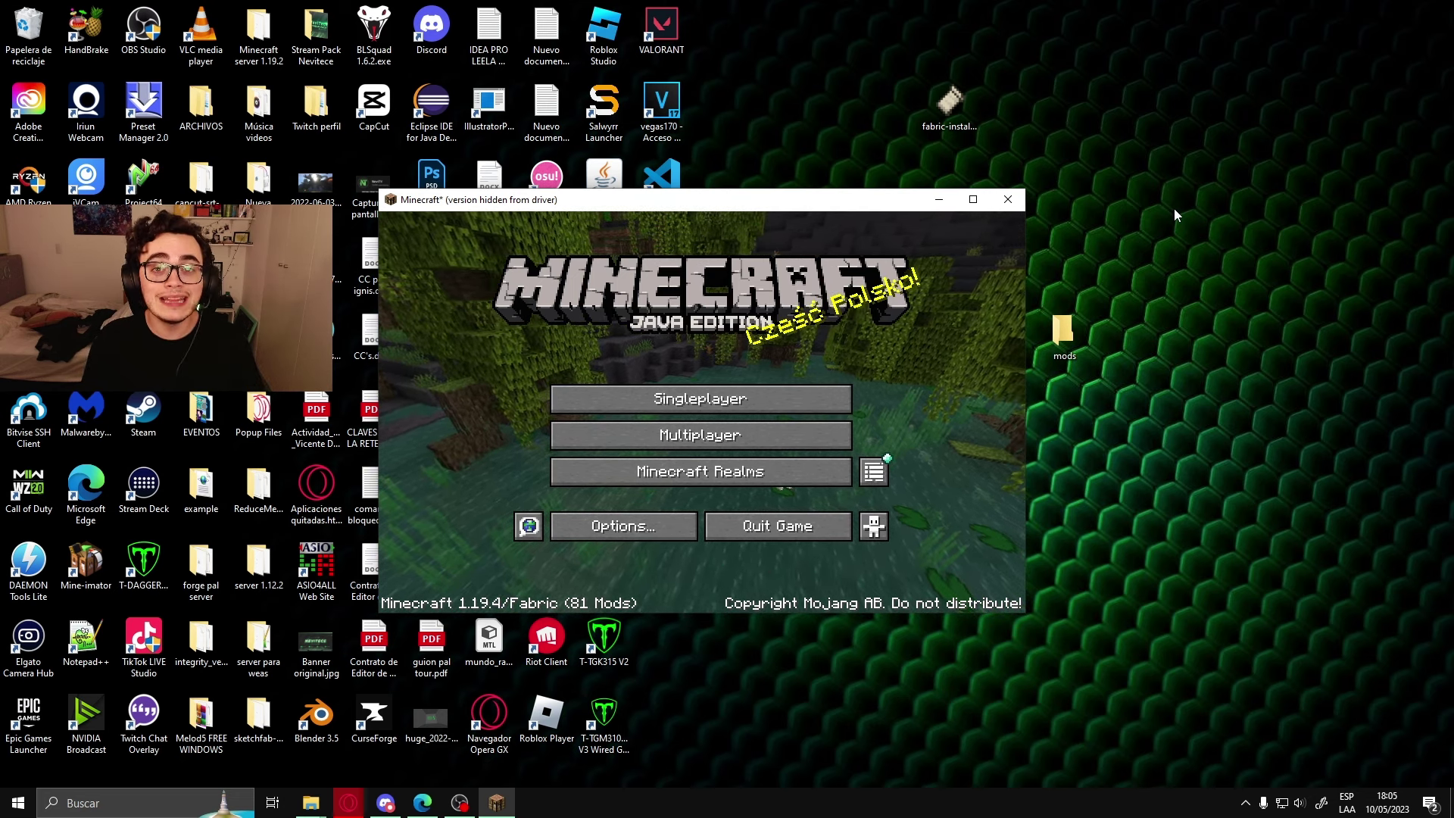
# Show the desktop and run SKlauncher 3.0.exe again
pyautogui.press('super+d')
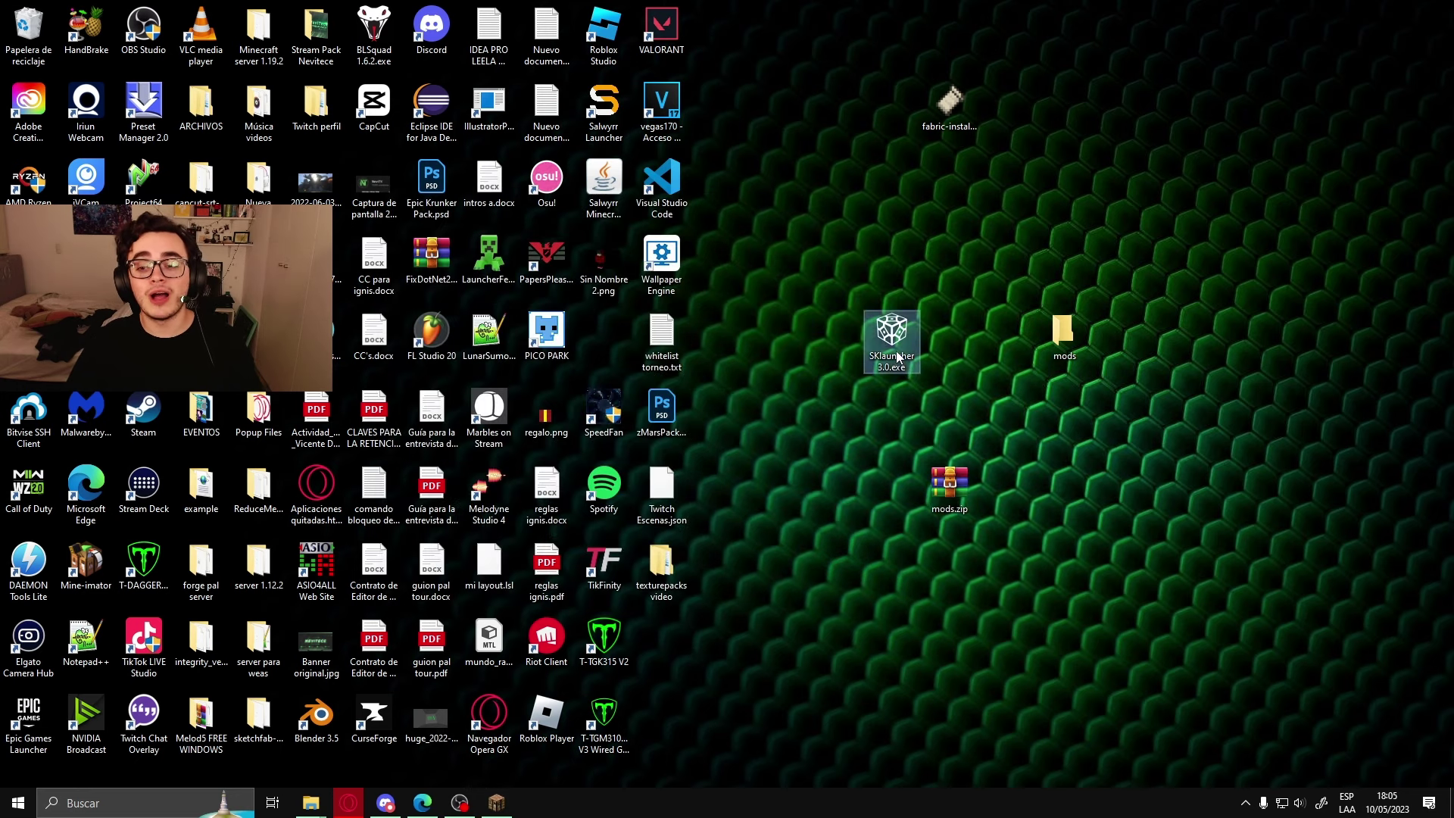
pyautogui.doubleClick(897, 358)
pyautogui.click(787, 419)
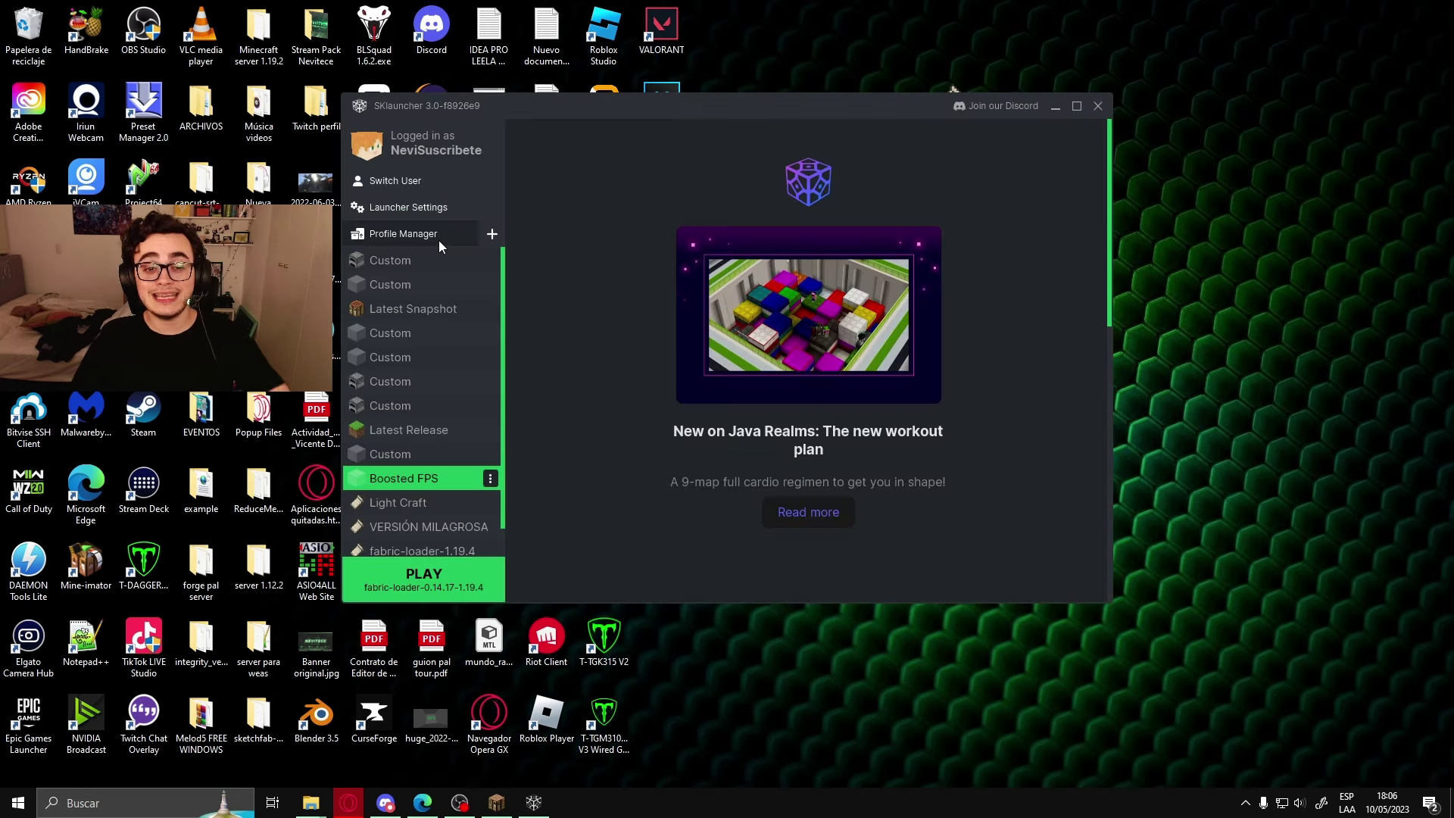
# Start a new launcher profile in the Profile Manager and choose release 1.19.4 as its version
pyautogui.click(438, 239)
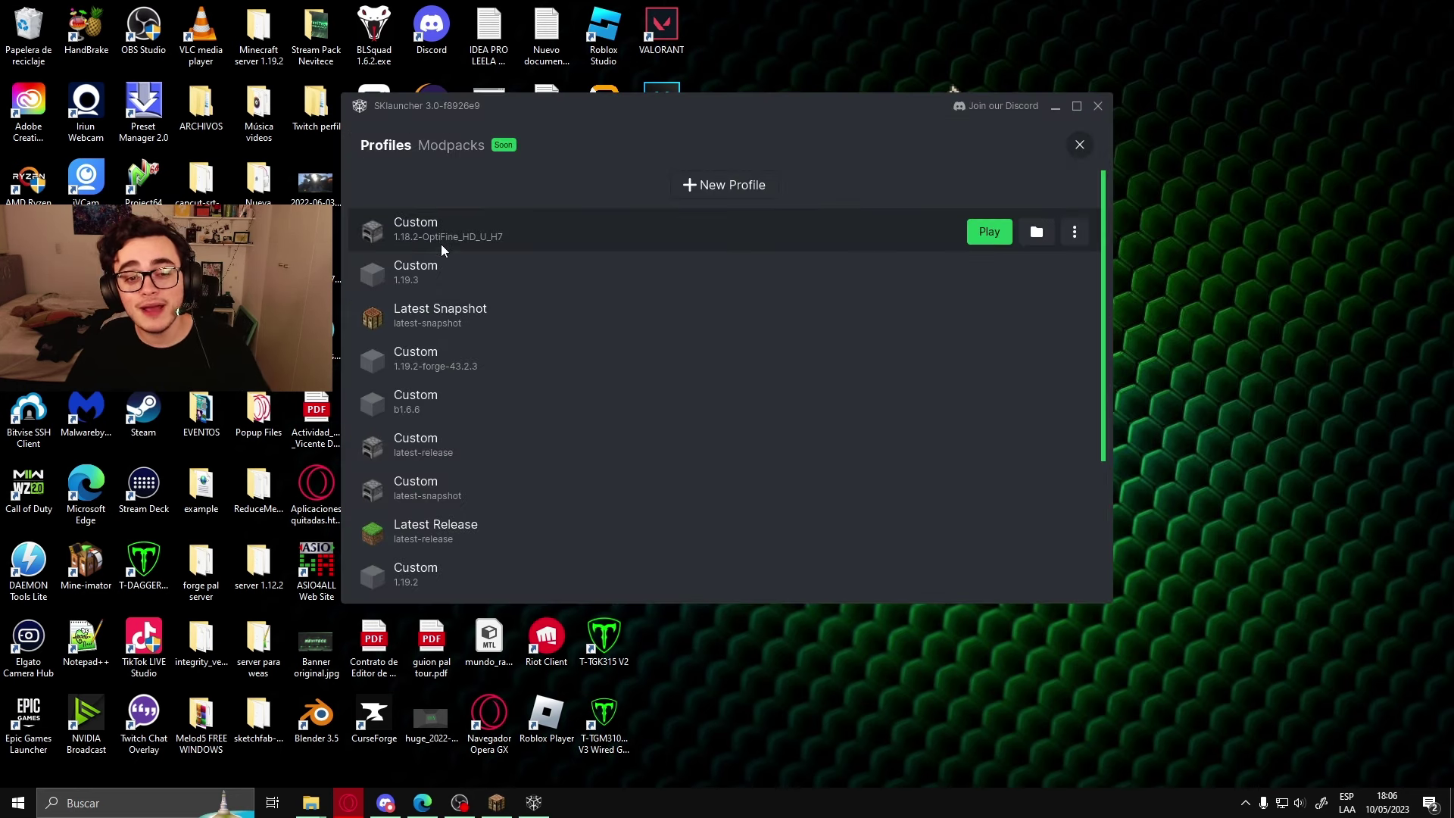
pyautogui.click(726, 185)
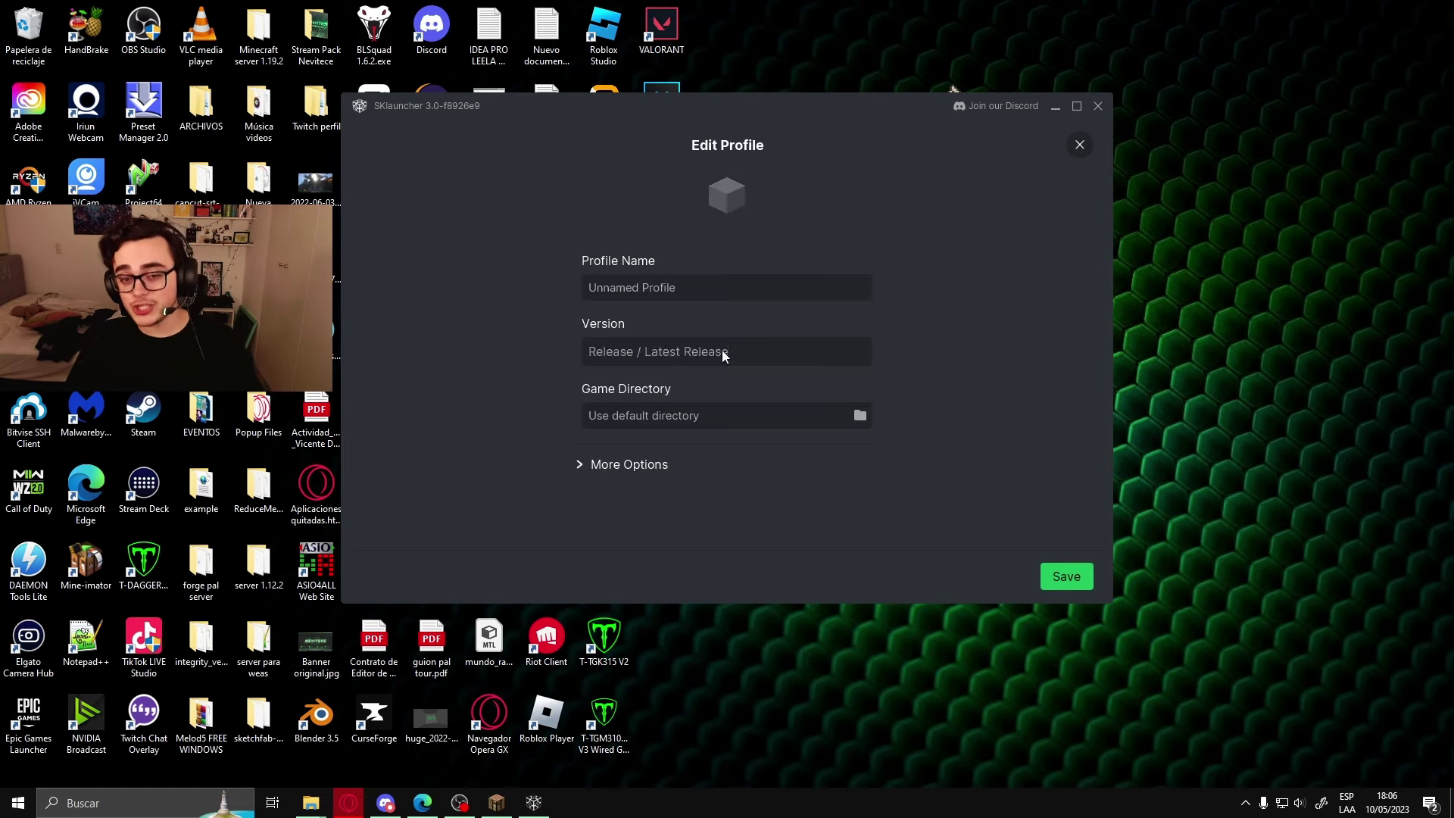
pyautogui.click(722, 353)
pyautogui.moveTo(650, 439)
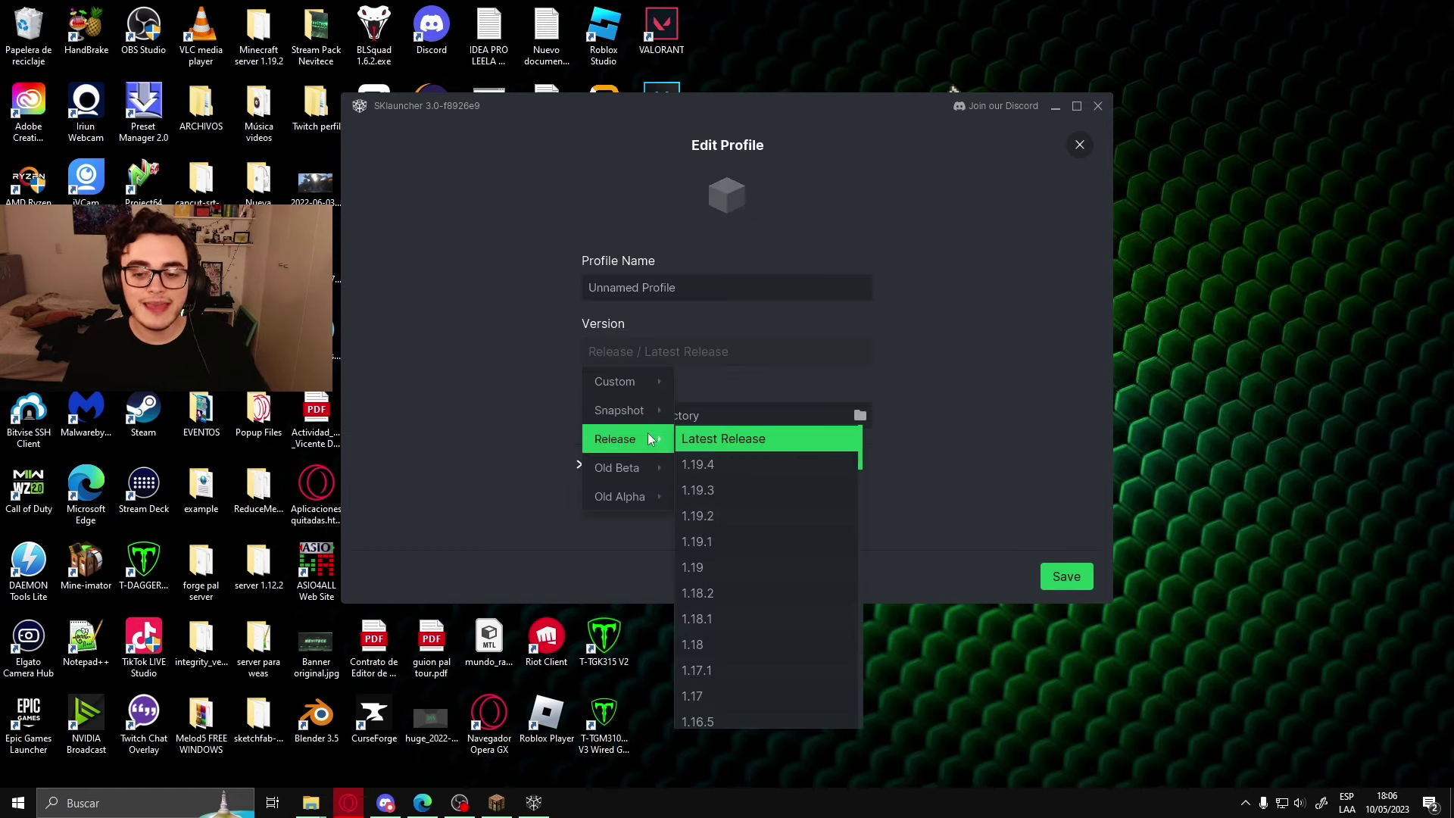
pyautogui.click(732, 475)
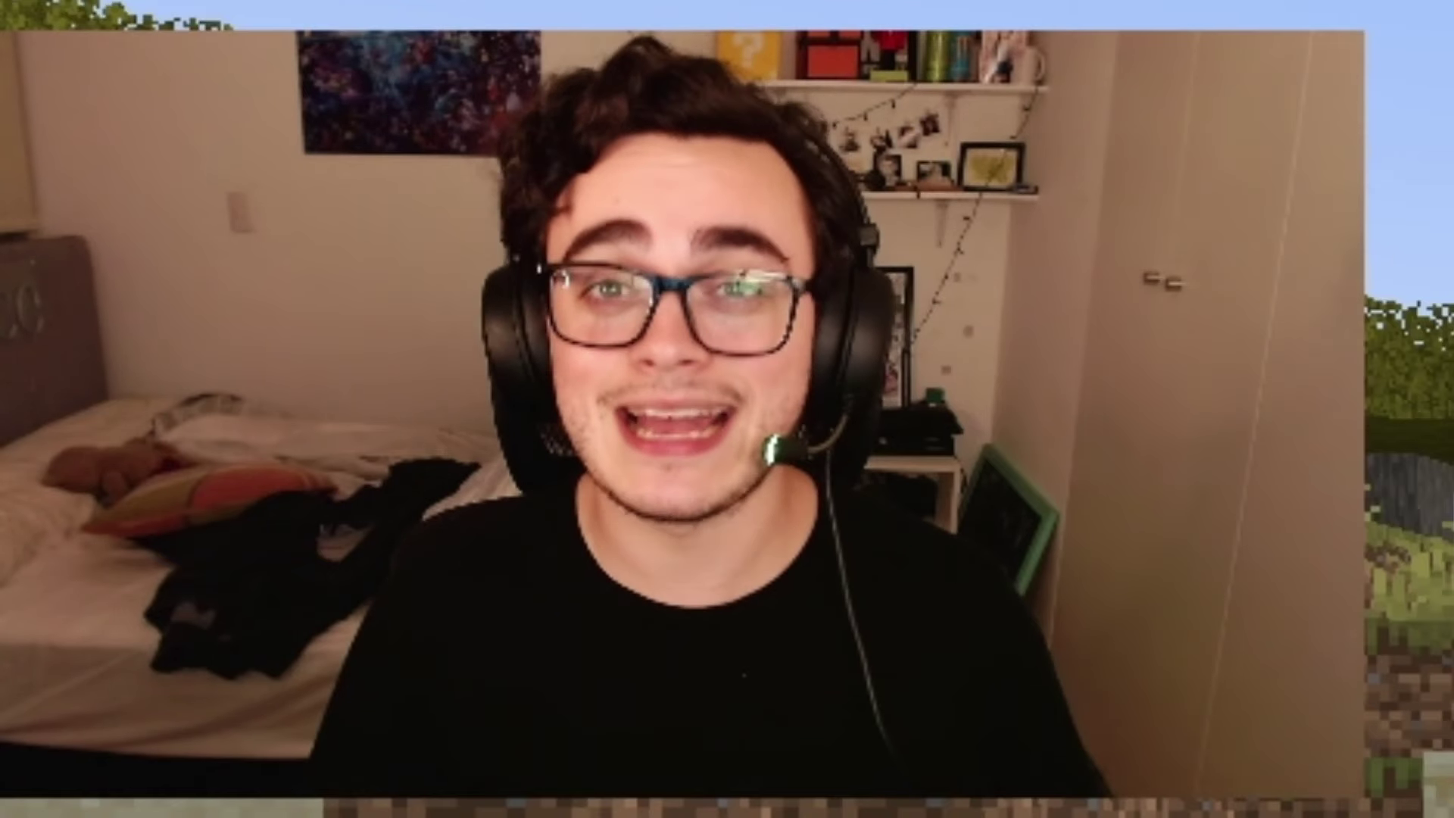
# In the in-game graphics options, set the render distance to 6 chunks, simulation distance to 5 chunks and brightness to Claro
pyautogui.press('Escape')
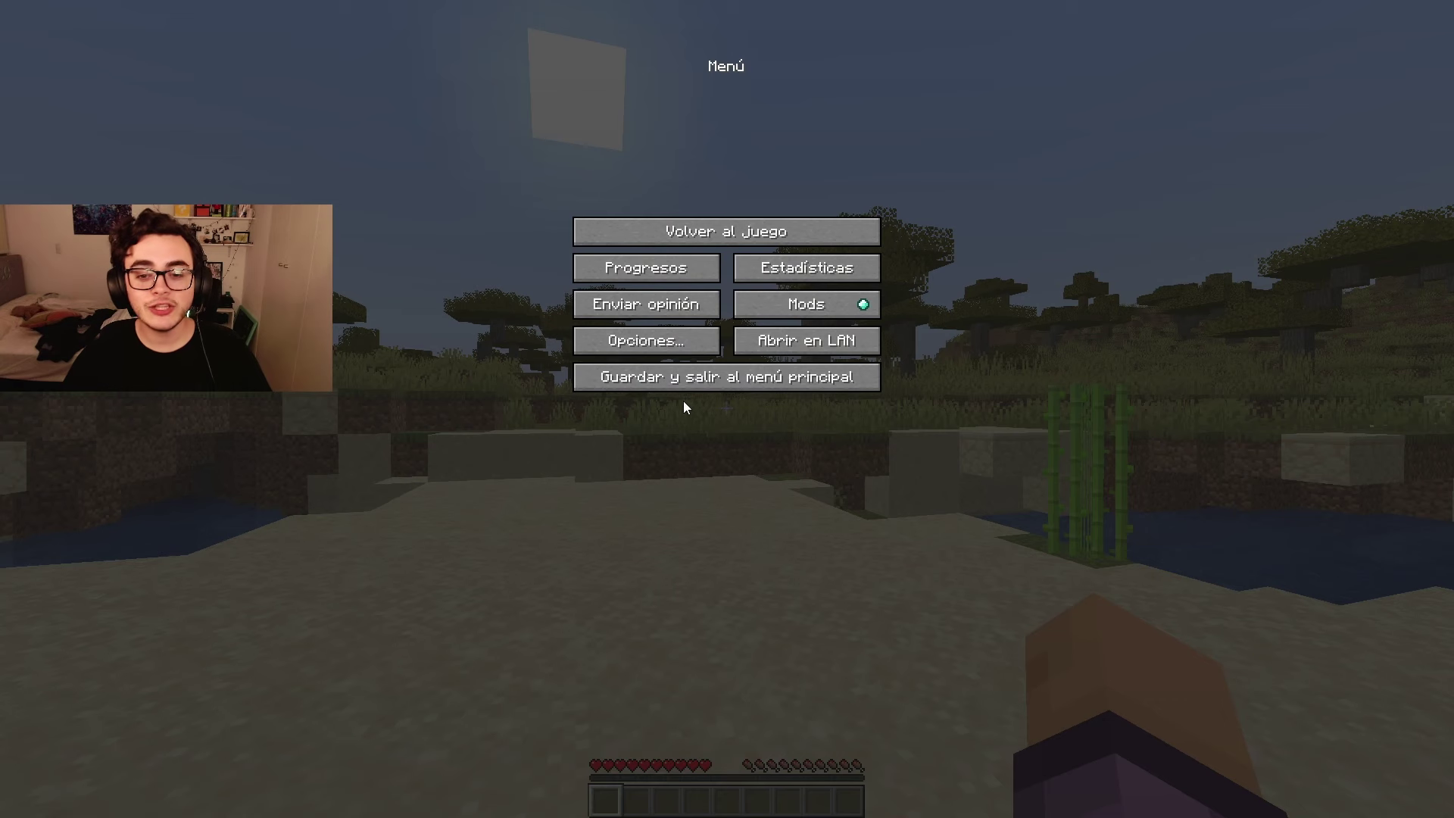
pyautogui.click(660, 354)
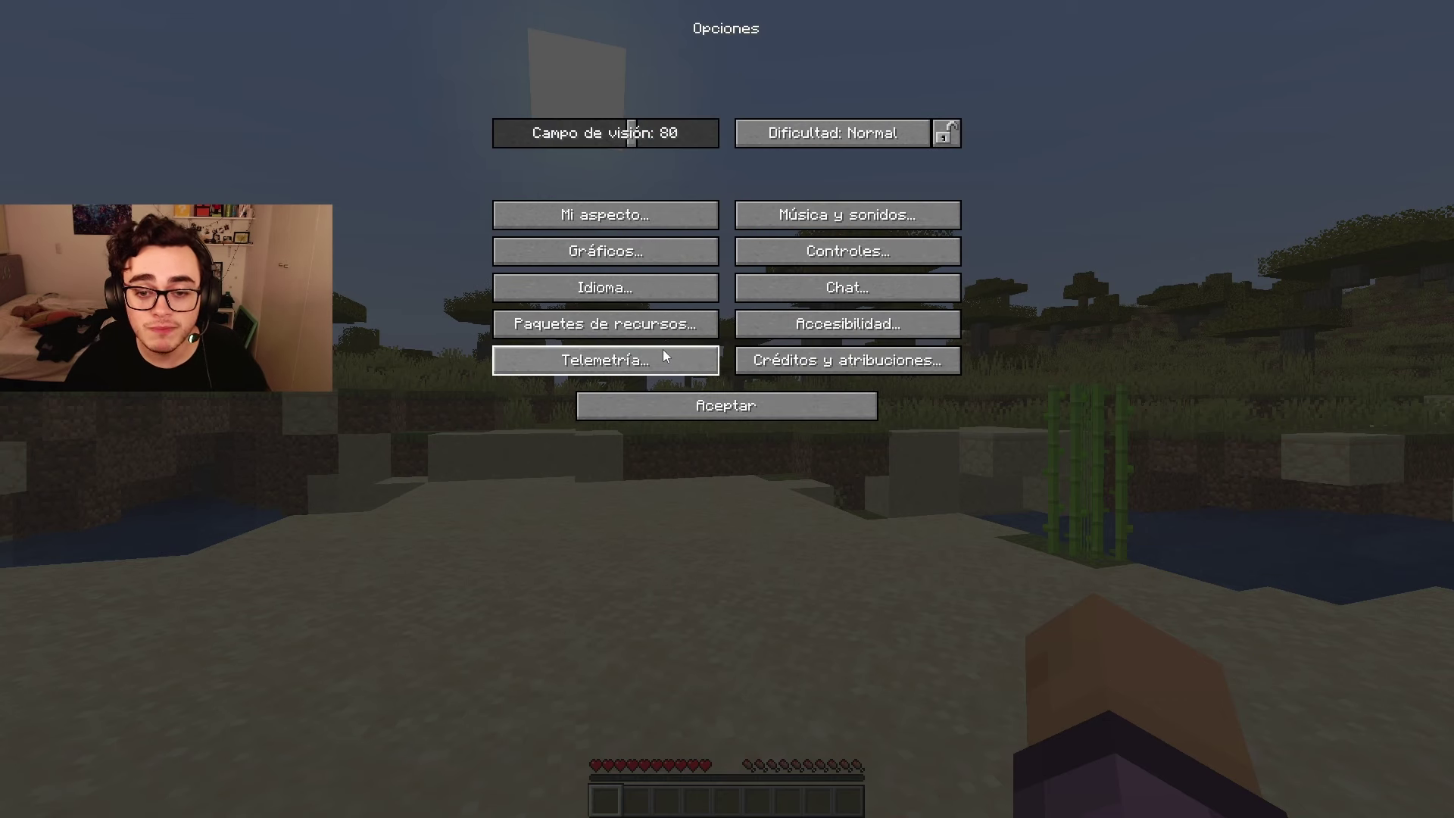
pyautogui.click(648, 261)
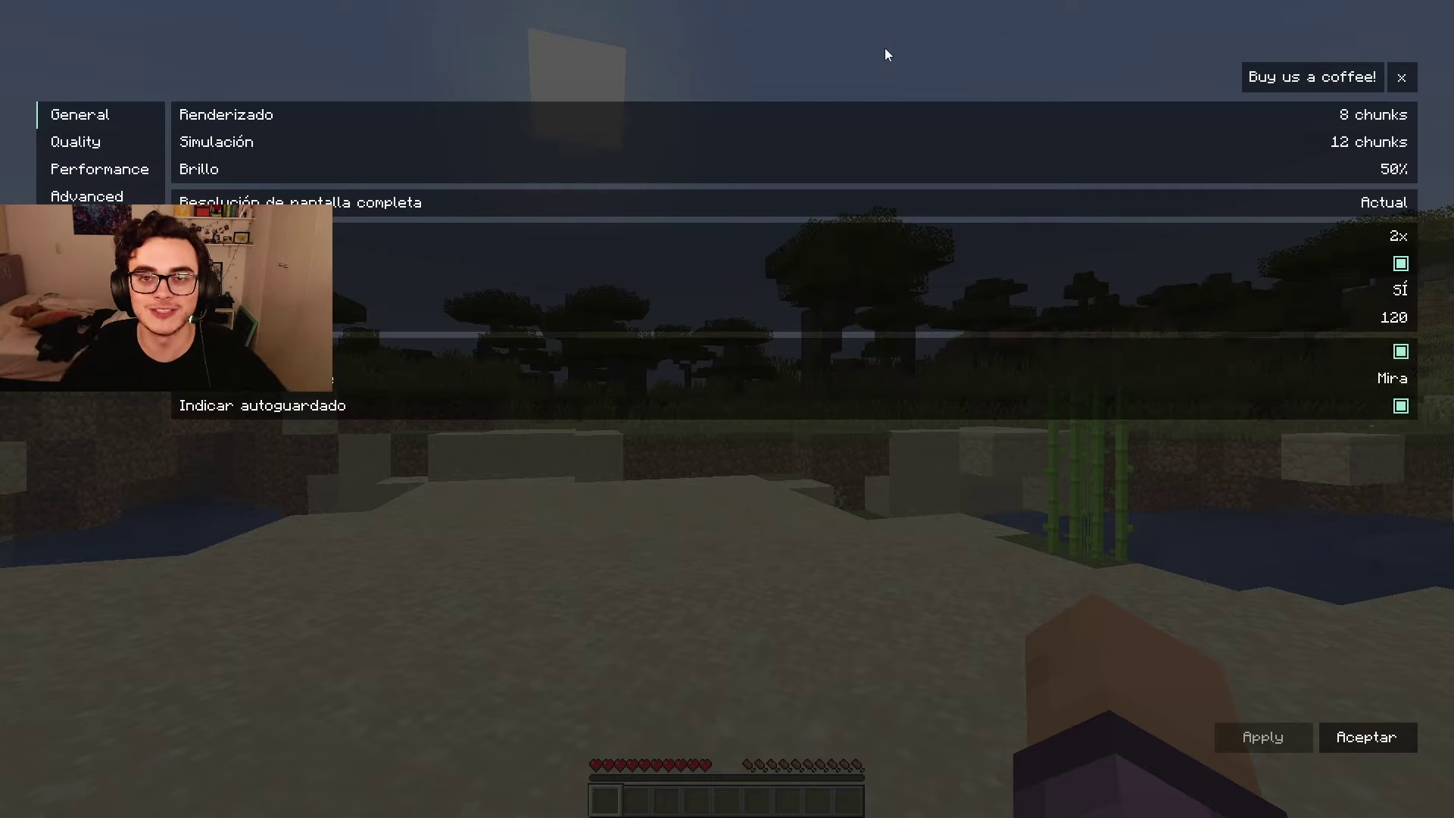
pyautogui.moveTo(1301, 114)
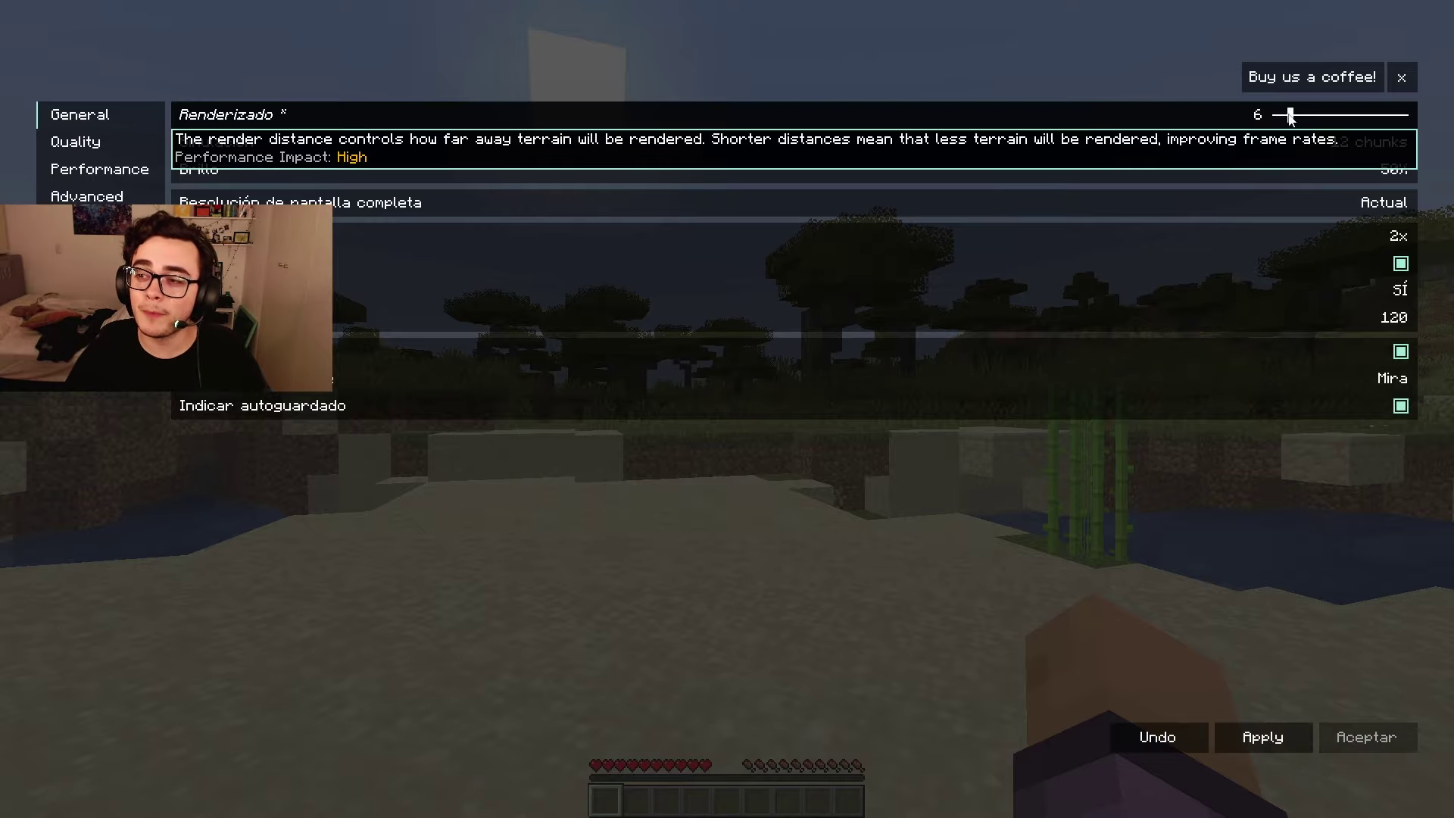
pyautogui.click(1257, 733)
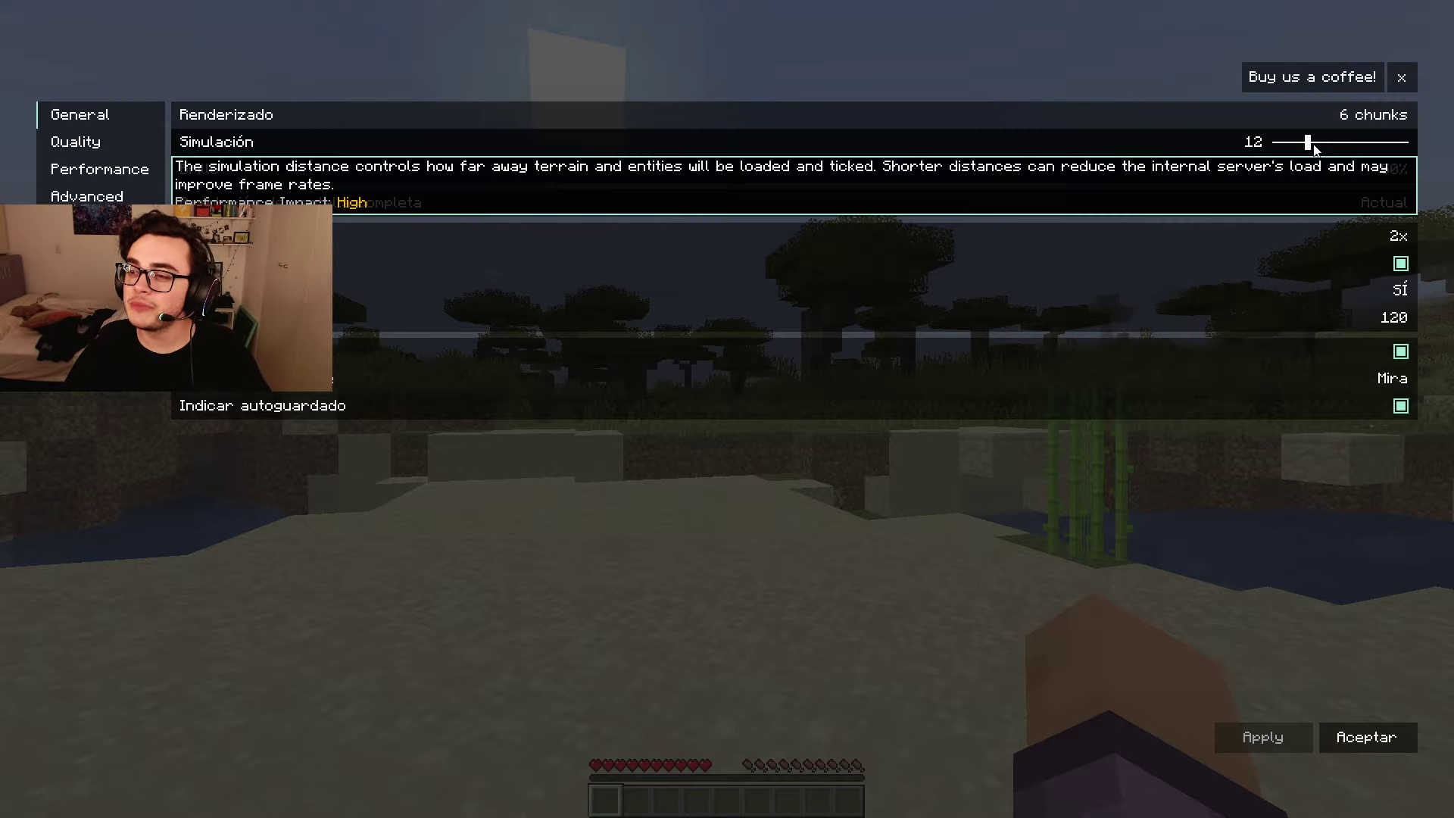
pyautogui.moveTo(1321, 171)
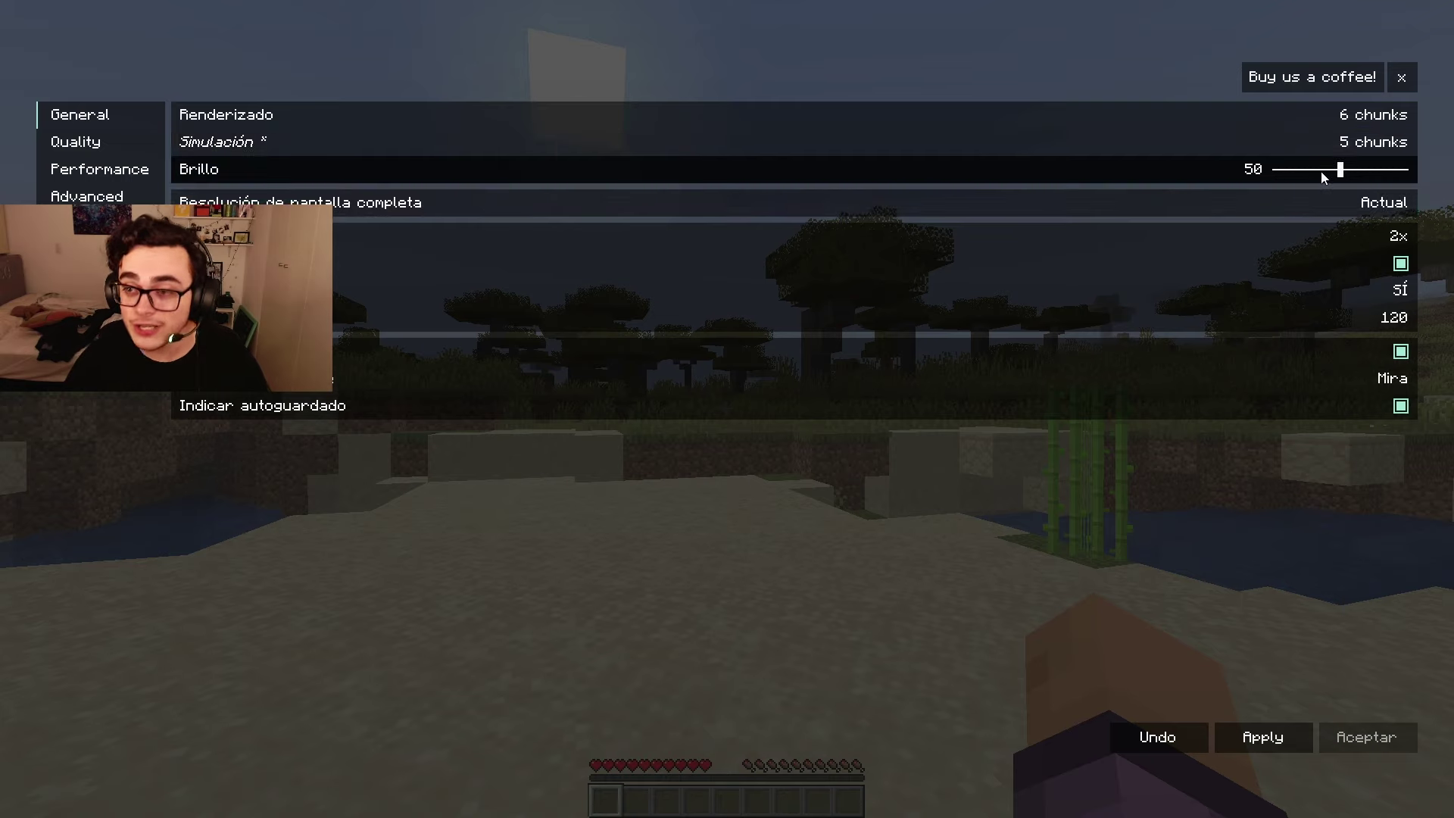
pyautogui.moveTo(1350, 173); pyautogui.dragTo(1448, 184)
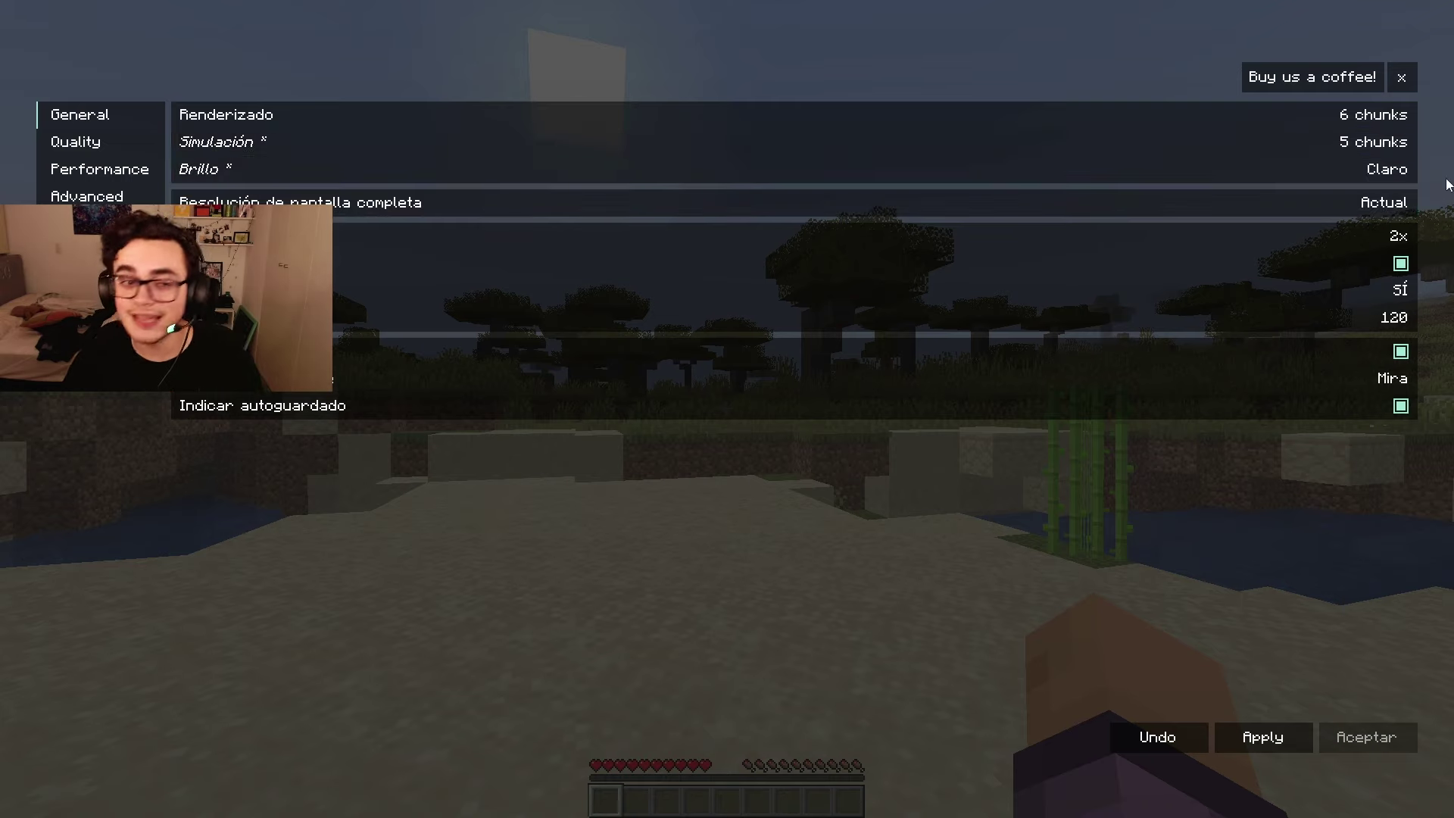